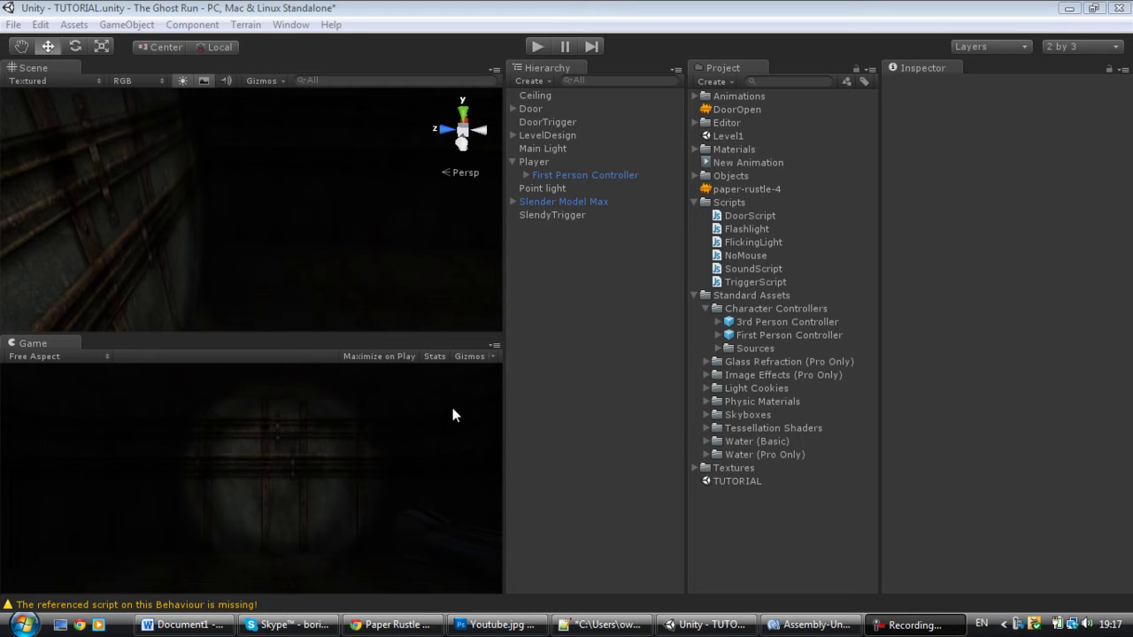
Review the open script's paper counter variables, Start and Update functions, then return to Unity.
click(607, 625)
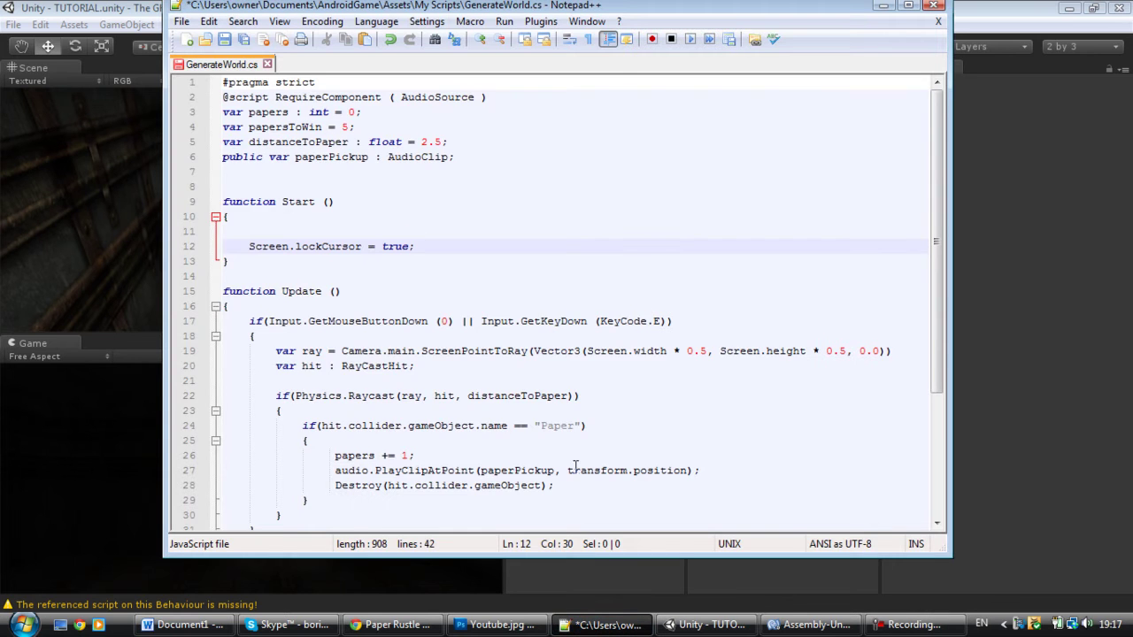
scroll(584, 328, down, 4)
scroll(569, 354, up, 4)
click(318, 113)
click(310, 185)
click(531, 293)
scroll(531, 293, down, 5)
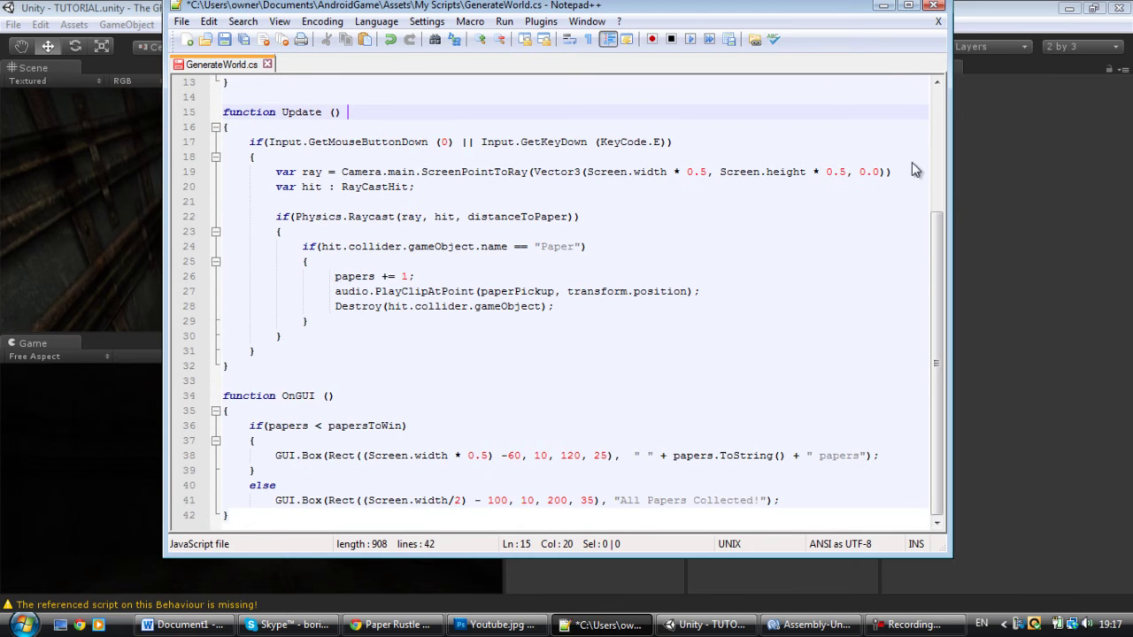
click(882, 5)
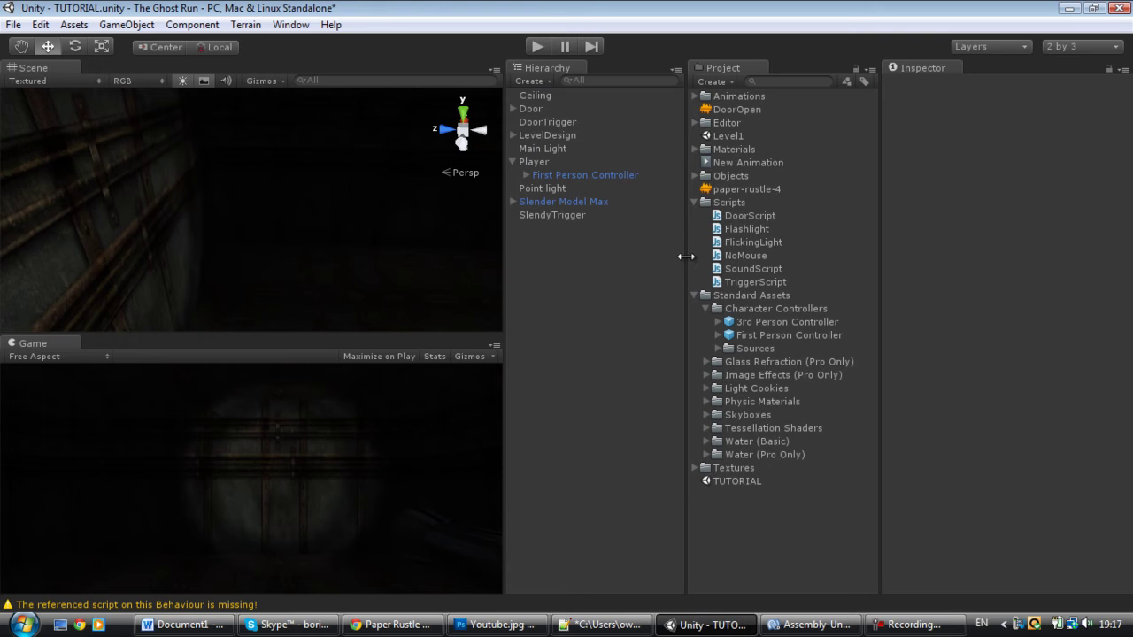
Enlarge the Hierarchy, Scene and Game panels, heighten the Scene view, and orbit away from the wall.
drag(688, 256, 721, 256)
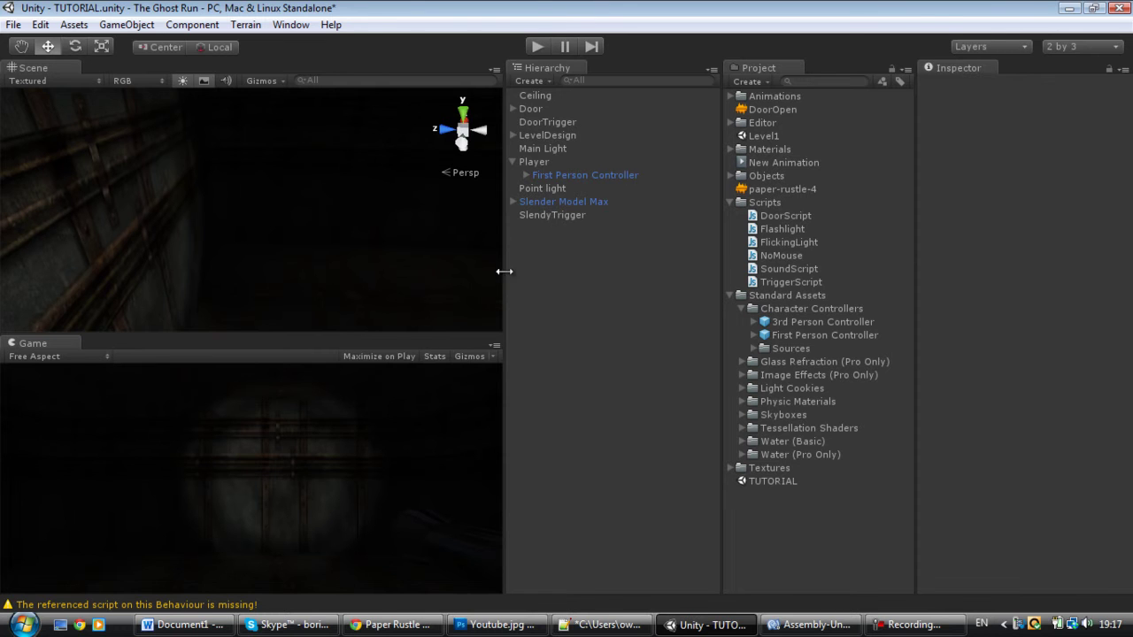
drag(503, 271, 663, 295)
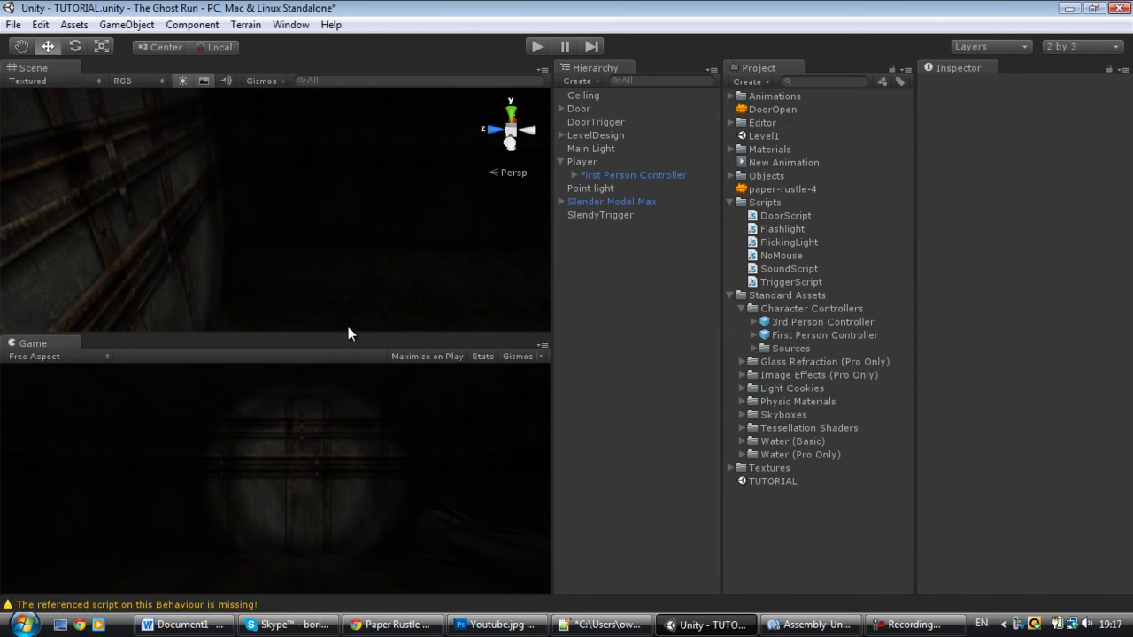
drag(354, 338, 383, 463)
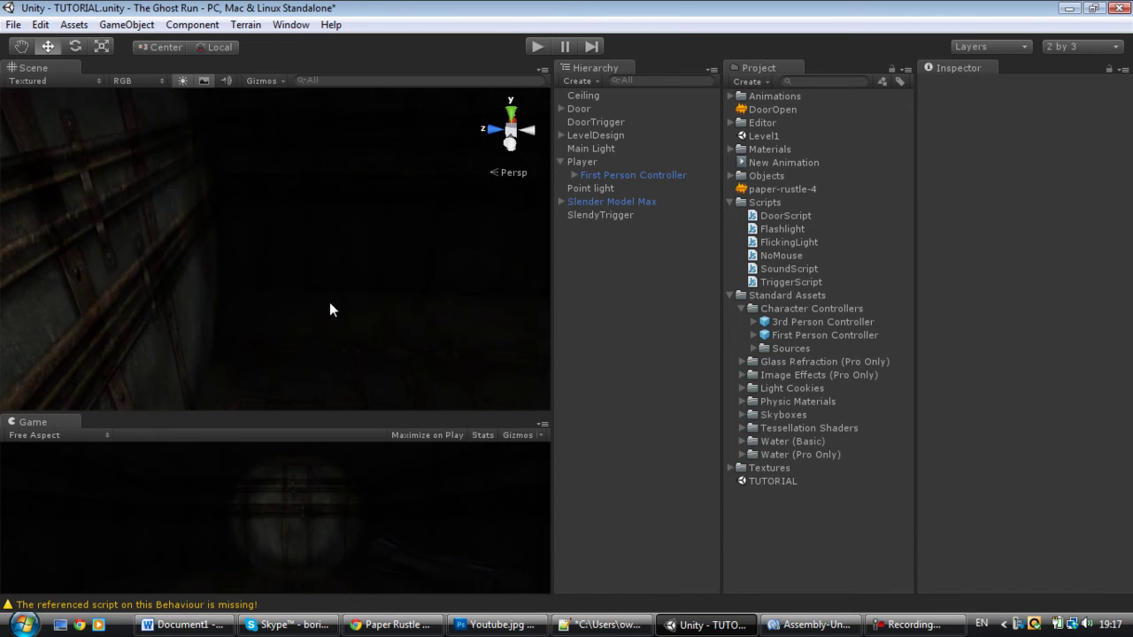
right_drag(341, 281, 203, 242)
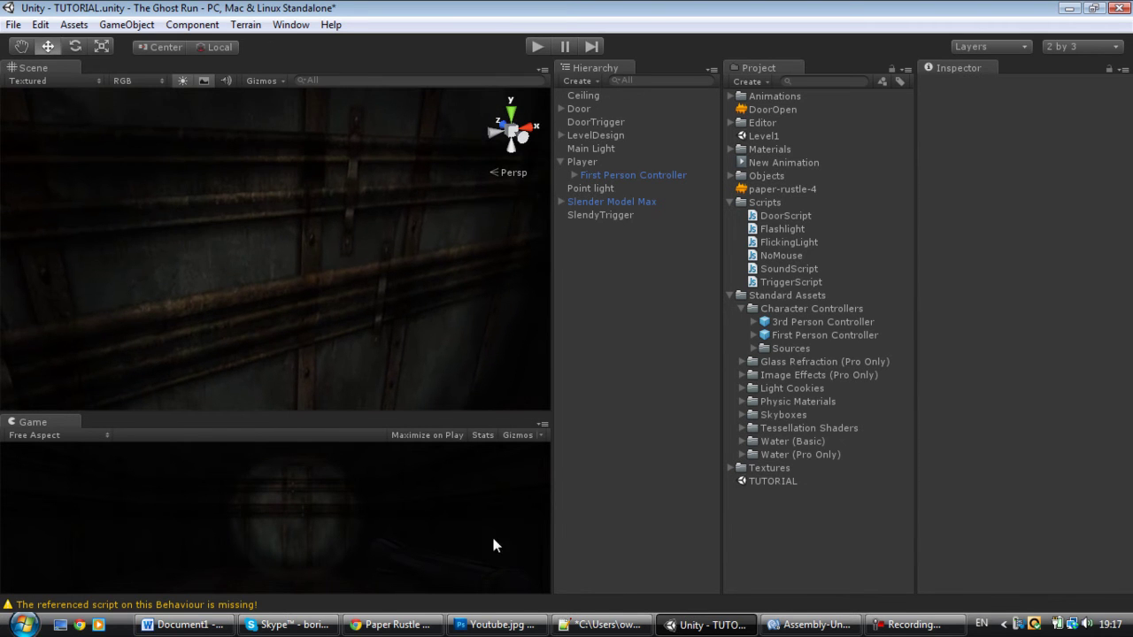
Add a Cube via GameObject > Create Other and bring the corridor walls into view.
click(139, 26)
mouse_move(154, 71)
click(369, 241)
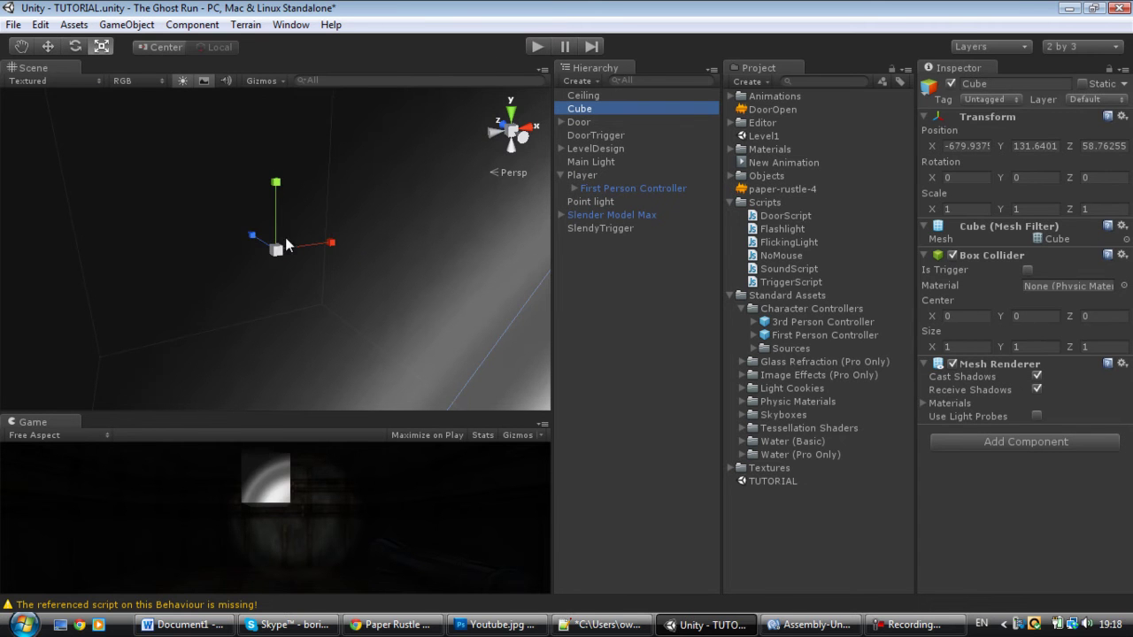
right_drag(275, 253, 311, 277)
Scale the cube flat in depth, tall and wide like a paper sheet.
drag(222, 241, 264, 237)
drag(276, 183, 266, 130)
drag(300, 232, 323, 220)
mouse_move(275, 183)
mouse_down()
mouse_move(263, 146)
mouse_move(268, 170)
mouse_up()
mouse_move(307, 233)
mouse_down()
mouse_move(330, 229)
mouse_move(312, 232)
mouse_up()
alt+drag(384, 253, 291, 266)
Push the sheet against the wall along Z, tilt it about 26 degrees on Z, and reselect it.
key(w)
drag(375, 247, 413, 225)
key(e)
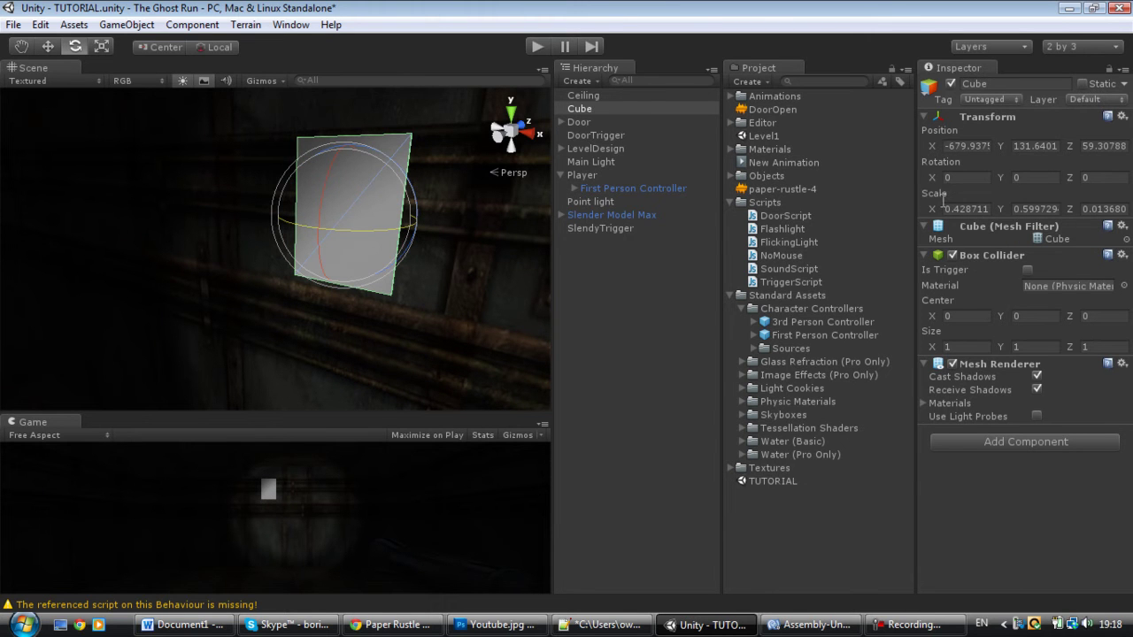
drag(1069, 177, 604, 316)
click(660, 318)
alt+drag(224, 255, 448, 212)
click(208, 200)
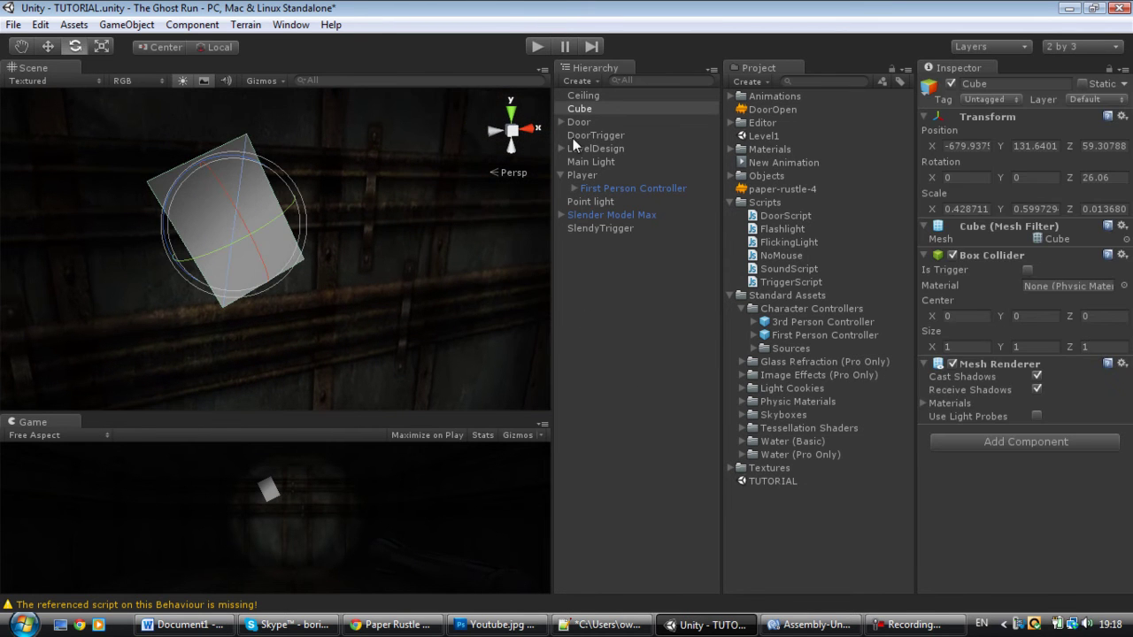
click(632, 104)
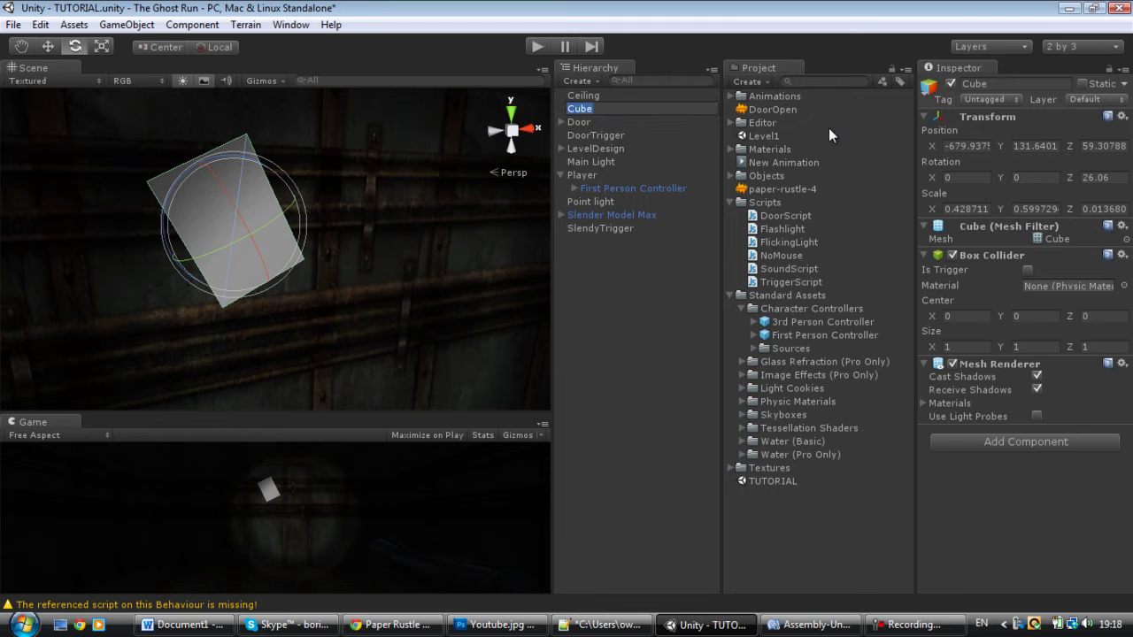
Rename the Cube to 'Paper' and collapse the Player's children in the Hierarchy.
click(1017, 83)
key(BackSpace)
key(BackSpace)
key(BackSpace)
key(BackSpace)
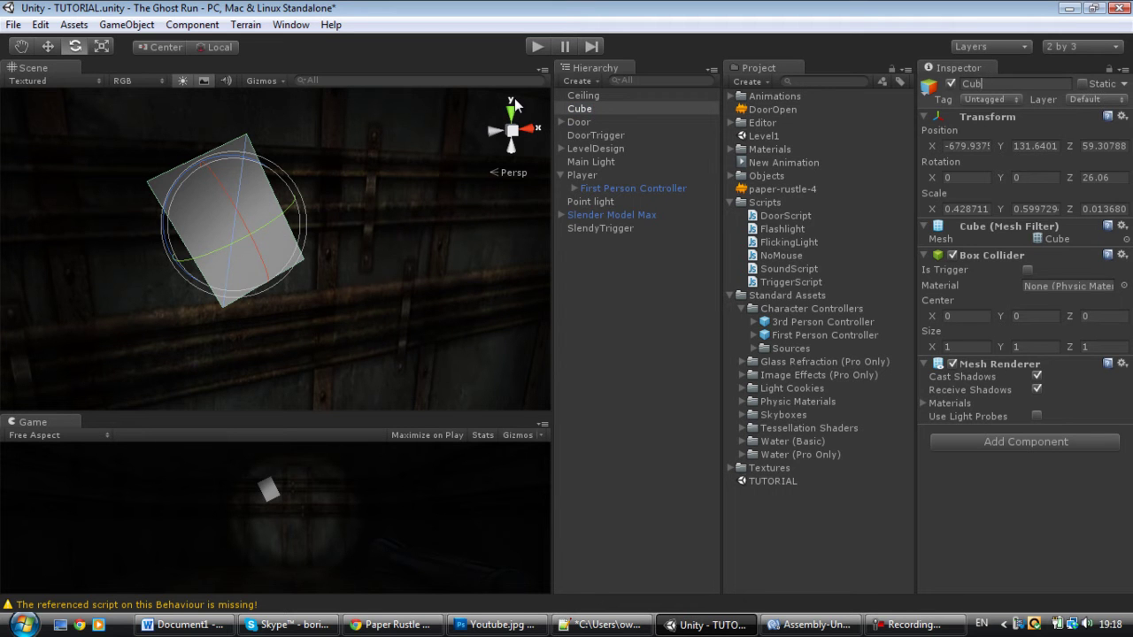
text(Paper)
key(Return)
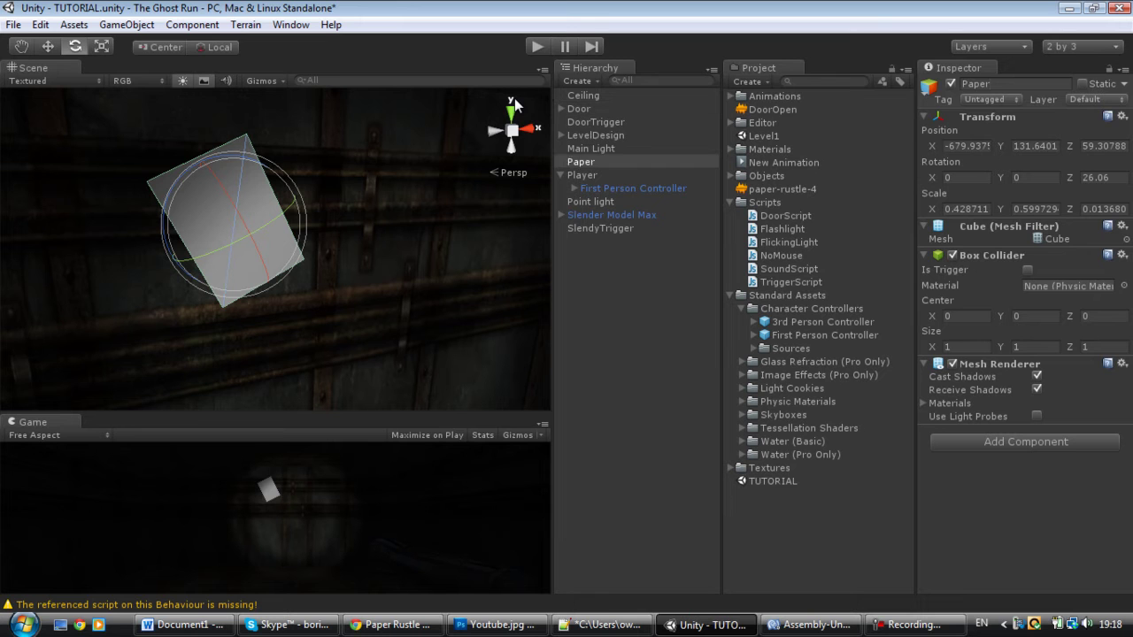
click(591, 162)
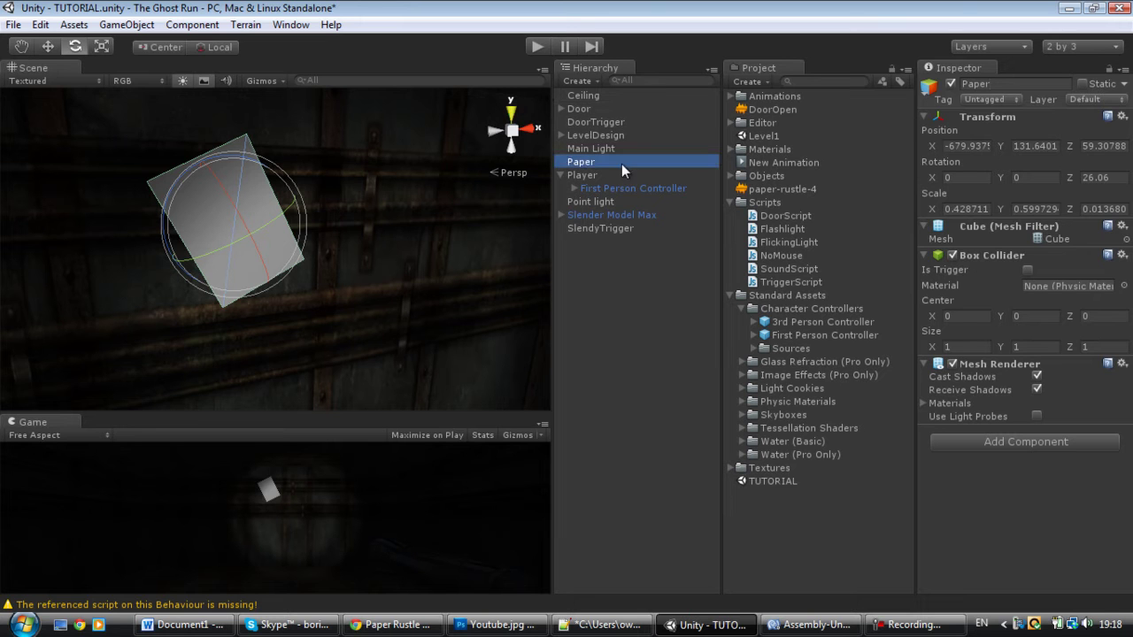
click(561, 174)
click(436, 285)
scroll(316, 246, down, 3)
Duplicate the Paper, set the copy's Z rotation to 0, and slide it right of the original.
click(260, 243)
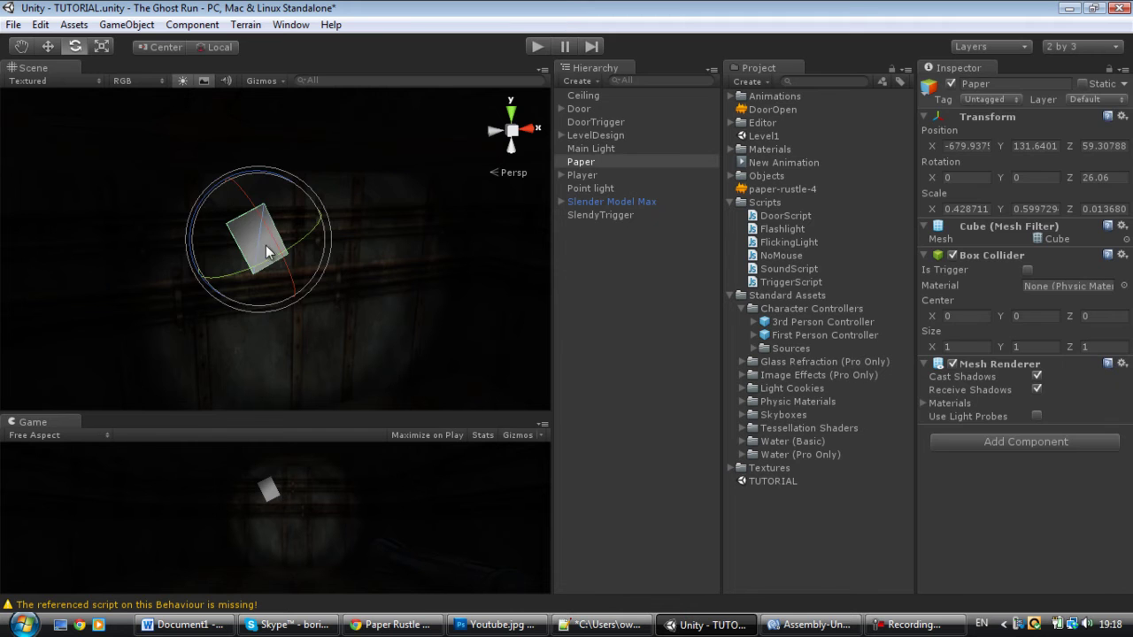
key(ctrl+d)
key(w)
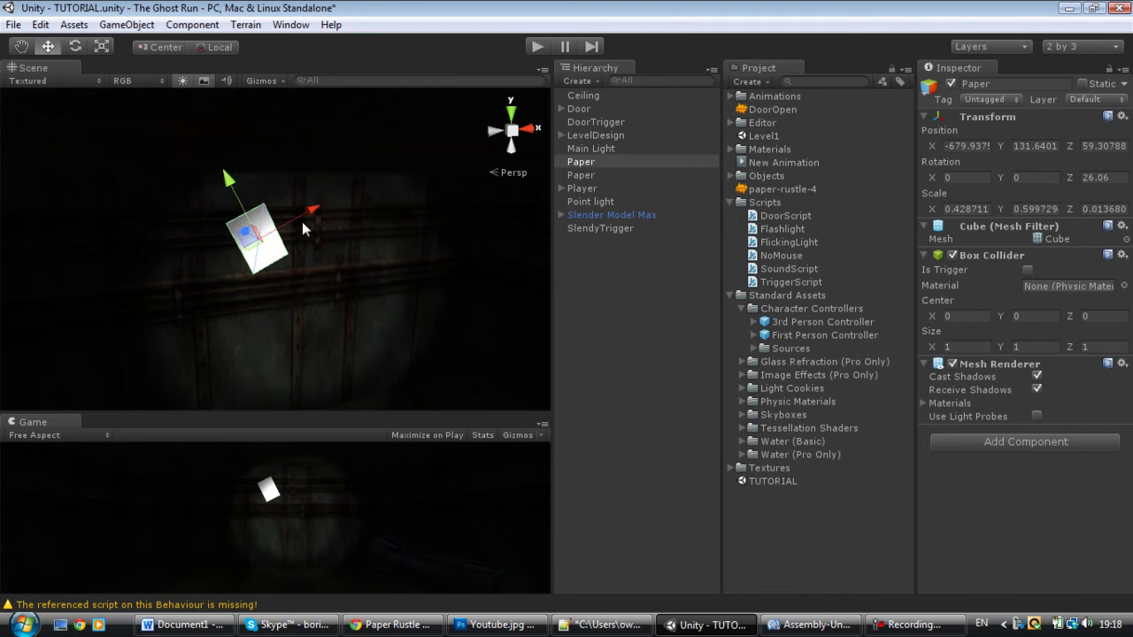
click(1092, 178)
text(0)
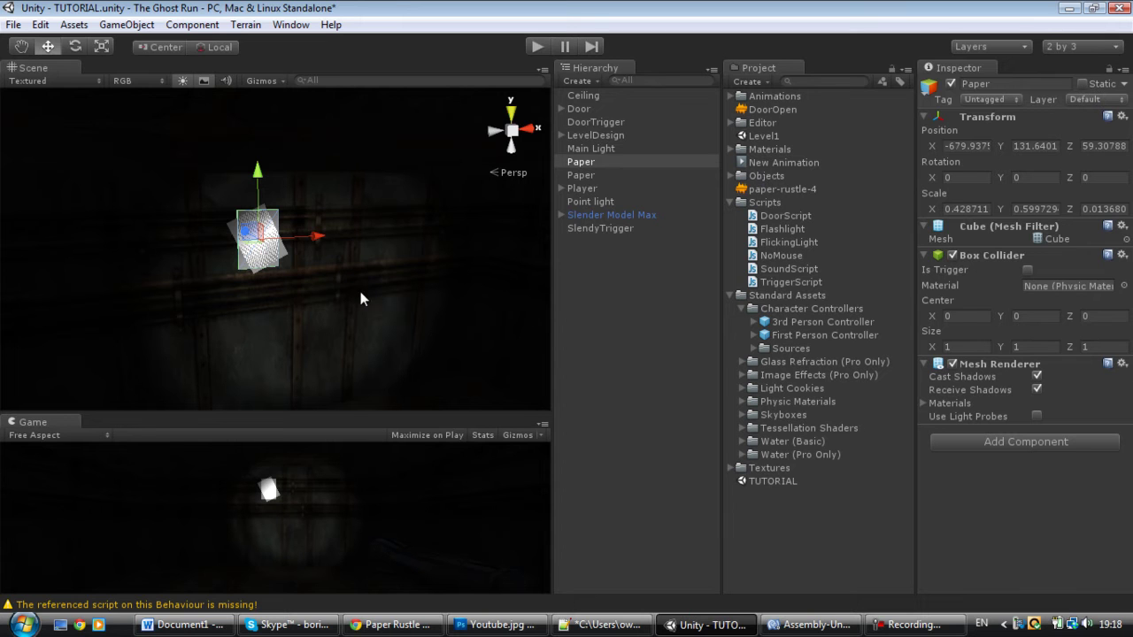
drag(319, 235, 551, 248)
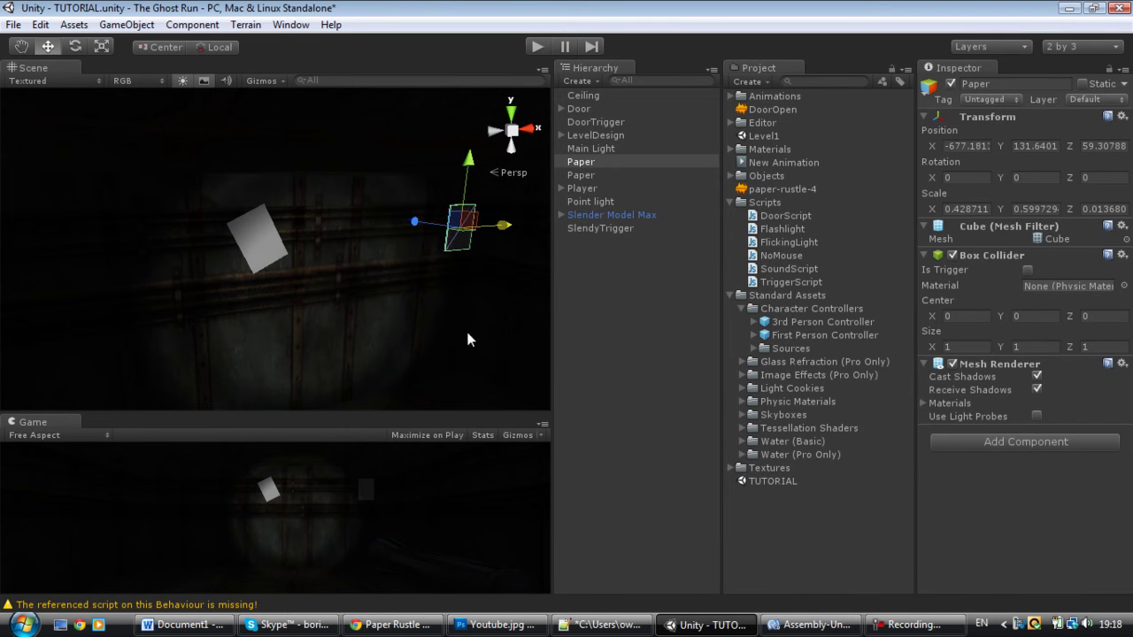
click(498, 327)
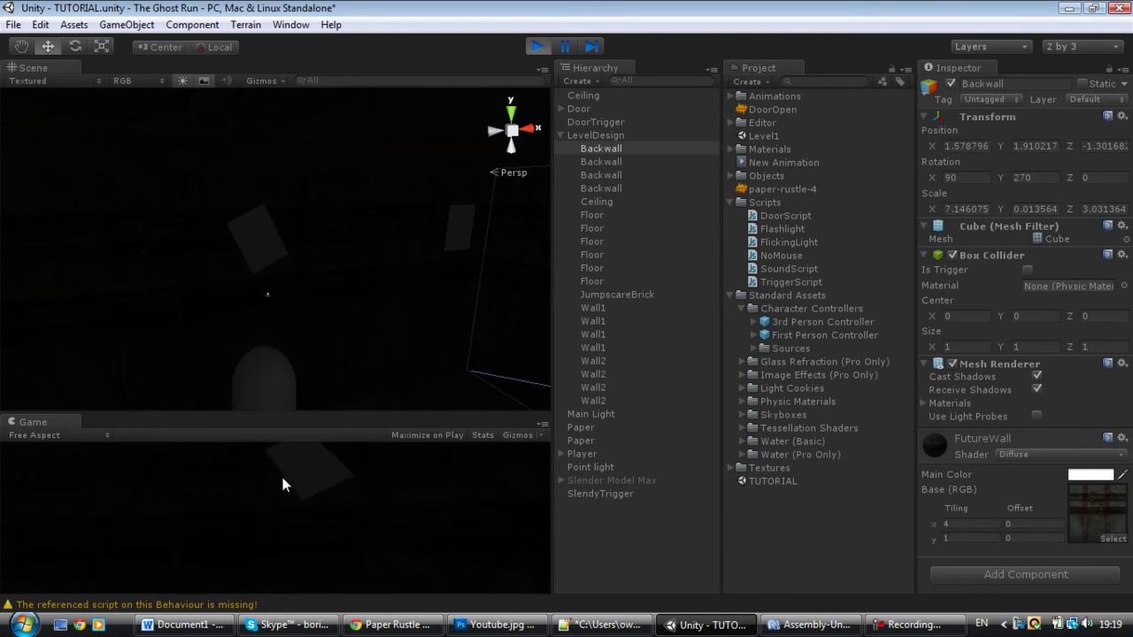
click(537, 47)
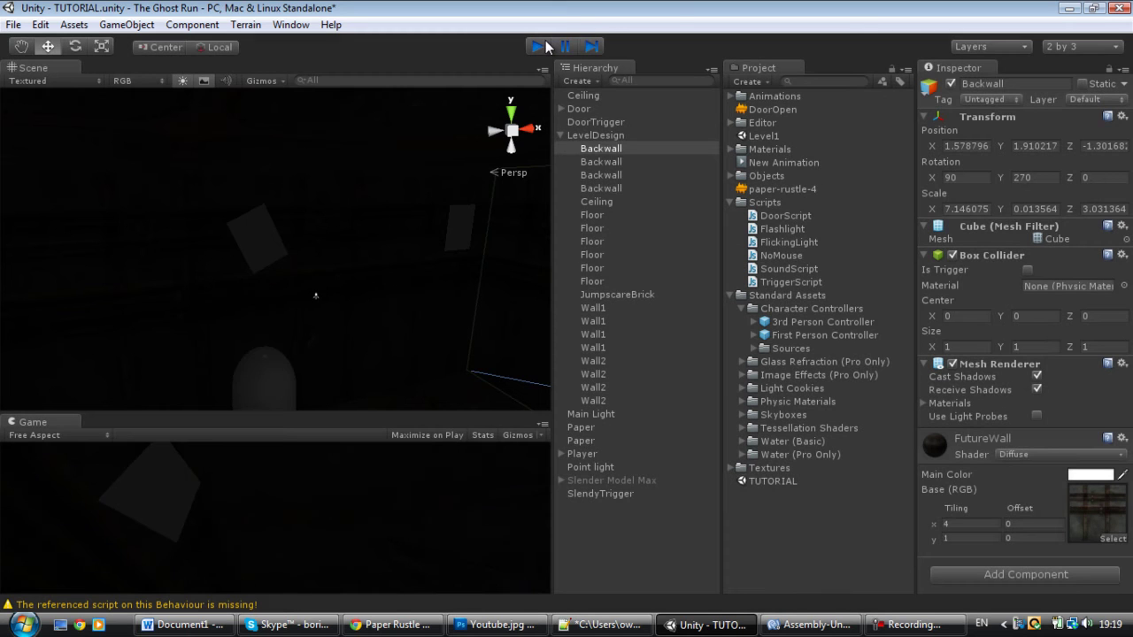
click(278, 248)
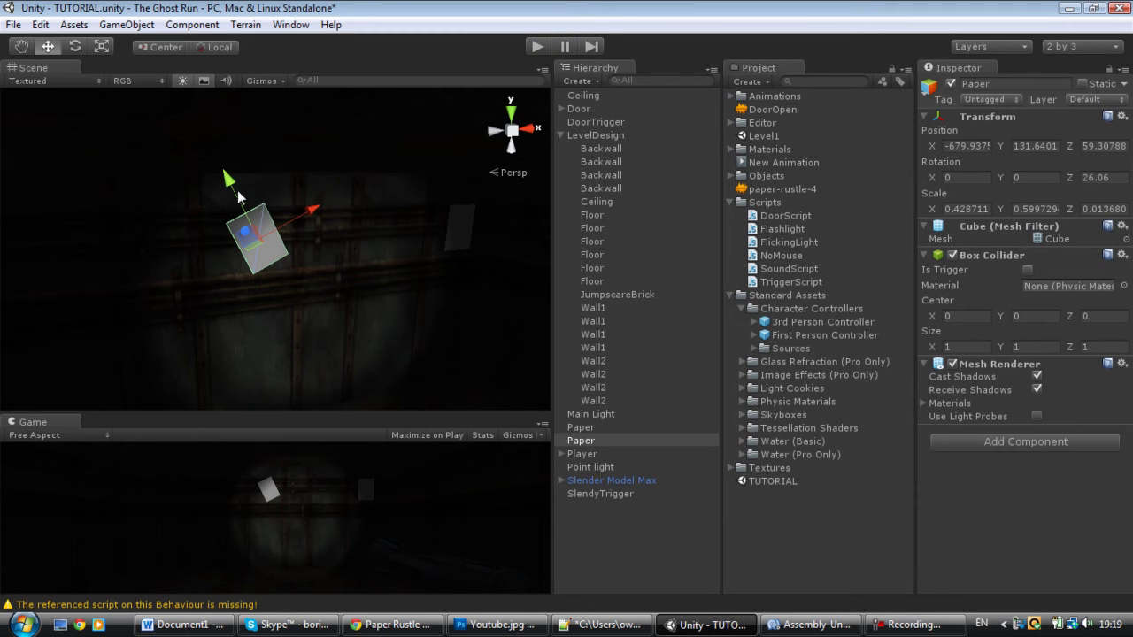
click(217, 47)
drag(259, 189, 453, 272)
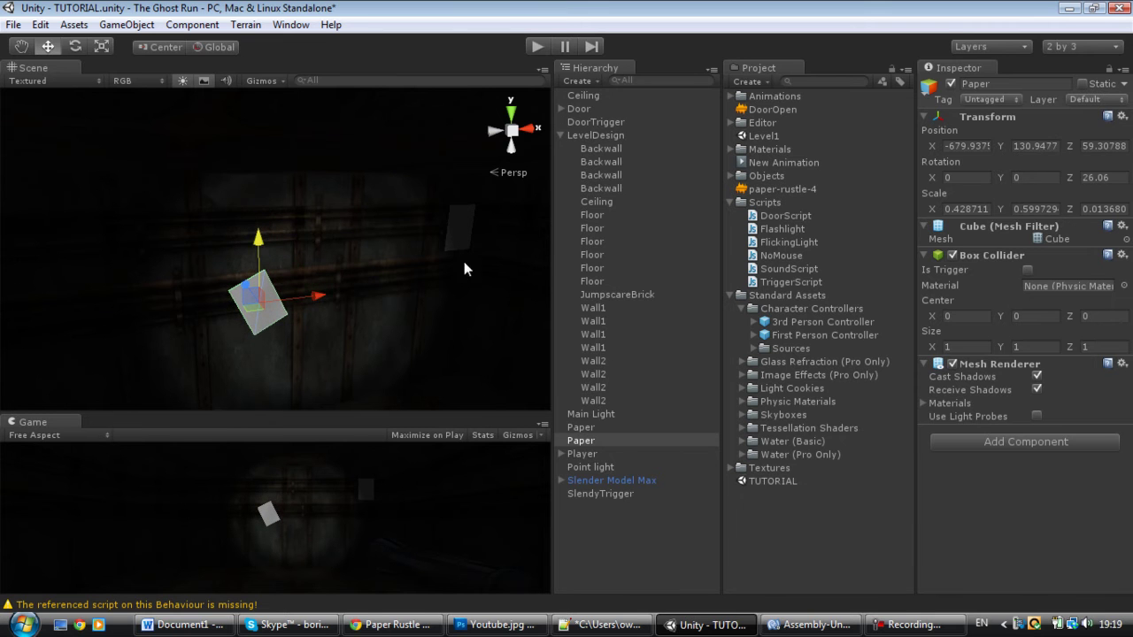
click(457, 227)
drag(465, 168, 470, 195)
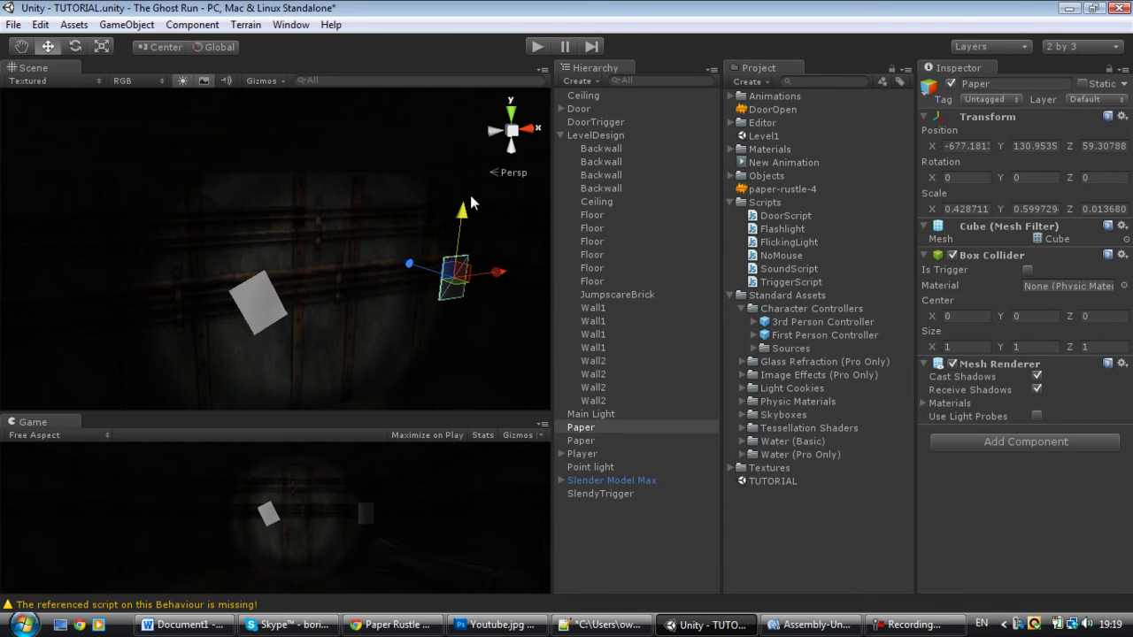
click(539, 48)
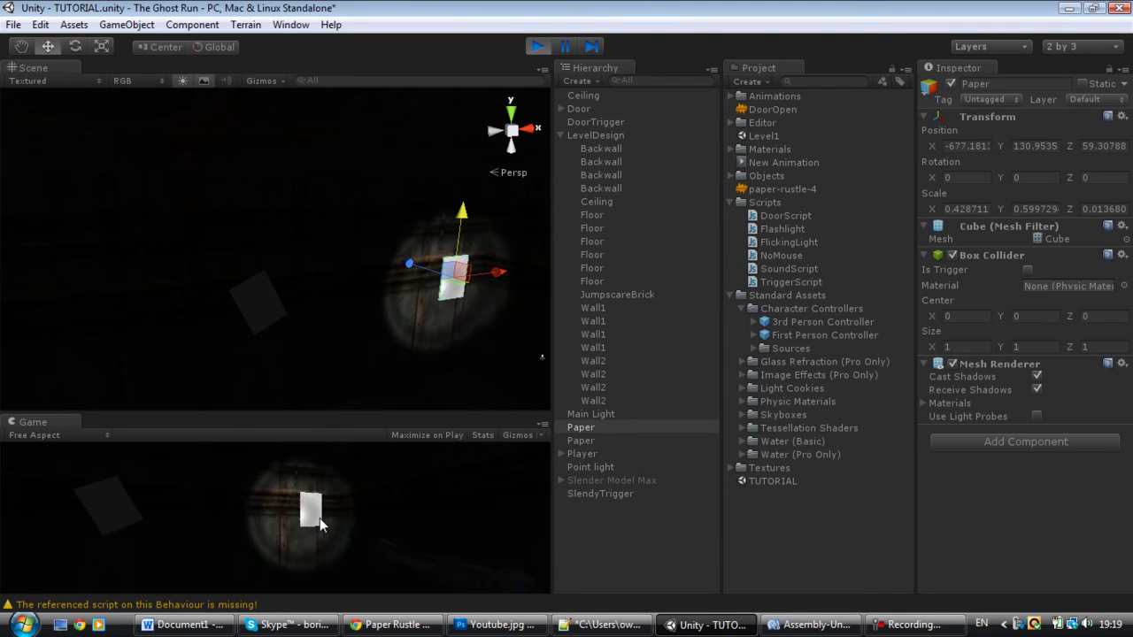
click(537, 47)
click(374, 121)
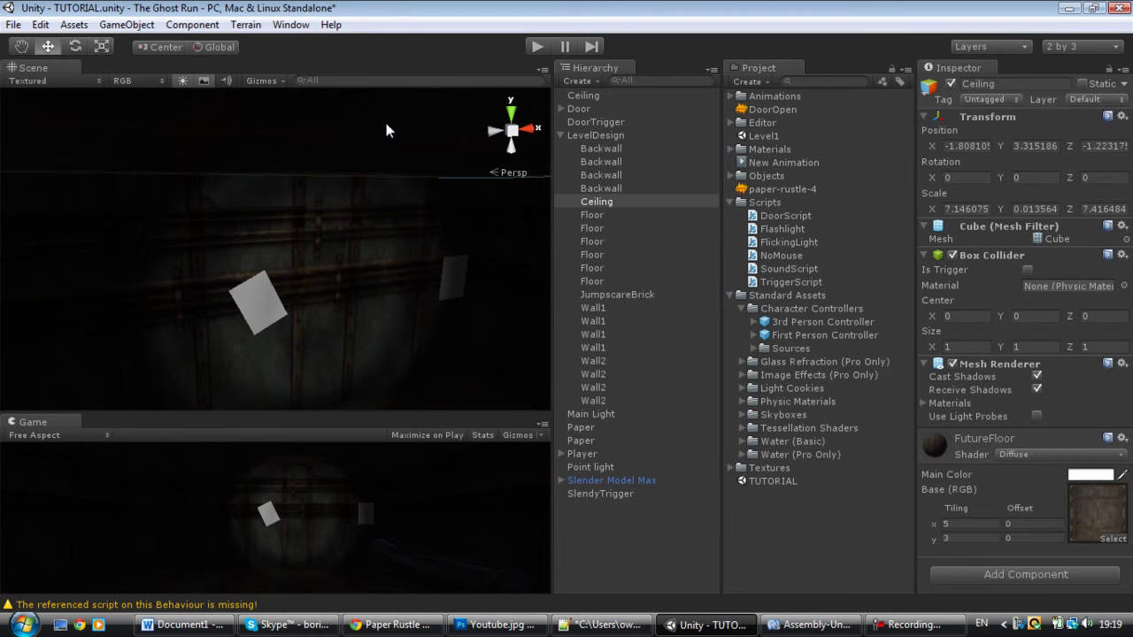
click(653, 571)
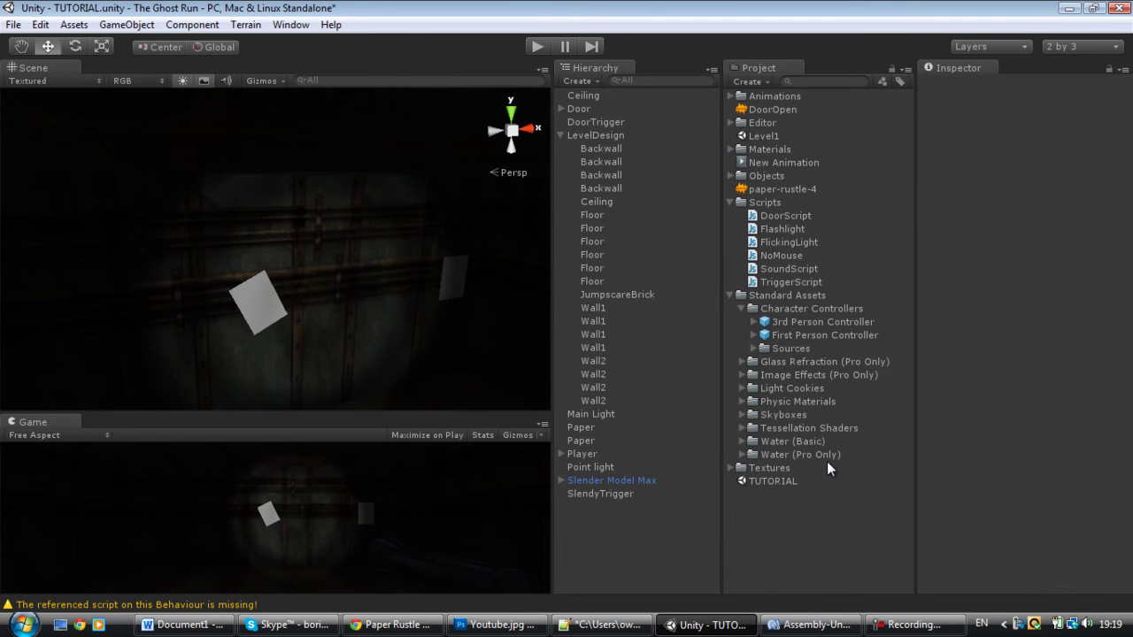
Copy GenerateWorld.cs's code from line 24 to the end in Notepad++, then go back to Unity.
right_click(761, 206)
mouse_move(780, 213)
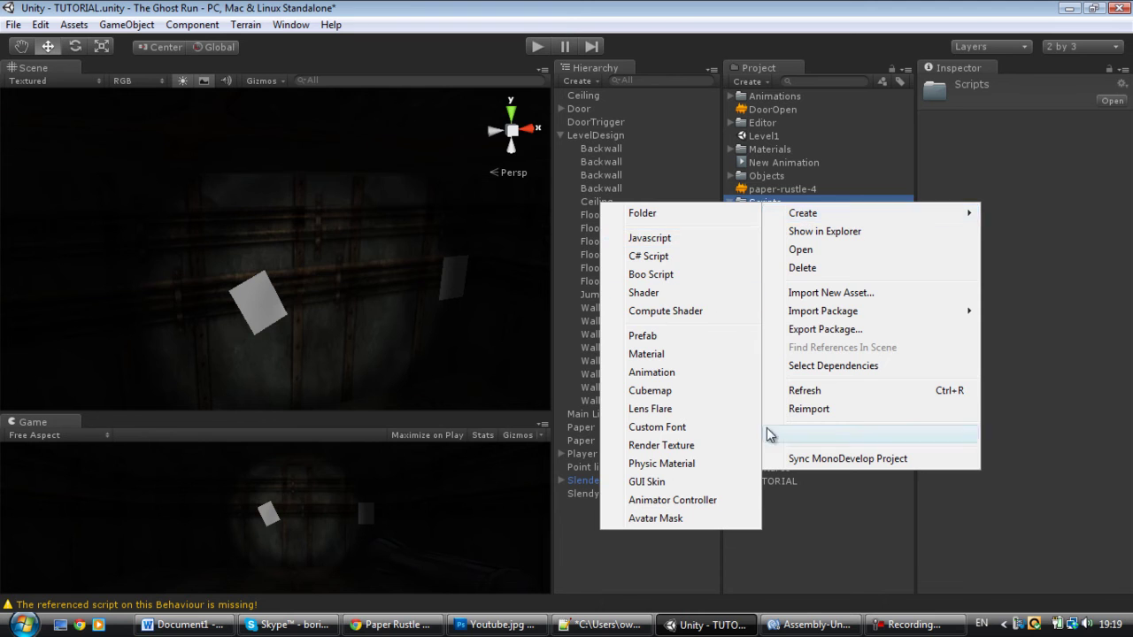
click(611, 624)
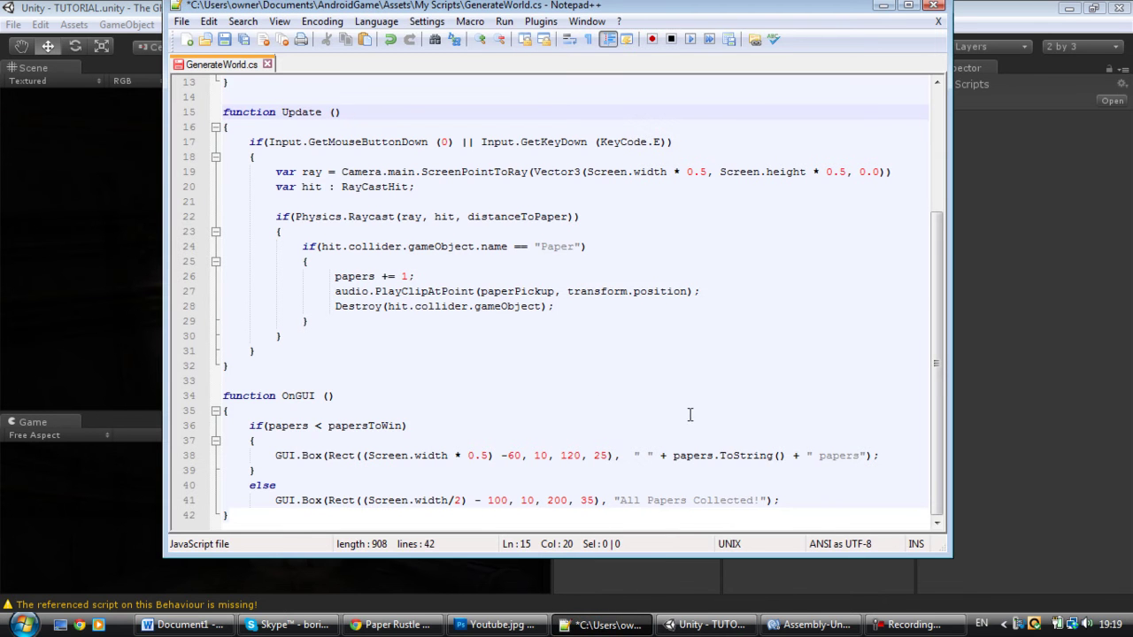
drag(779, 500, 184, 326)
click(242, 513)
drag(265, 517, 152, 8)
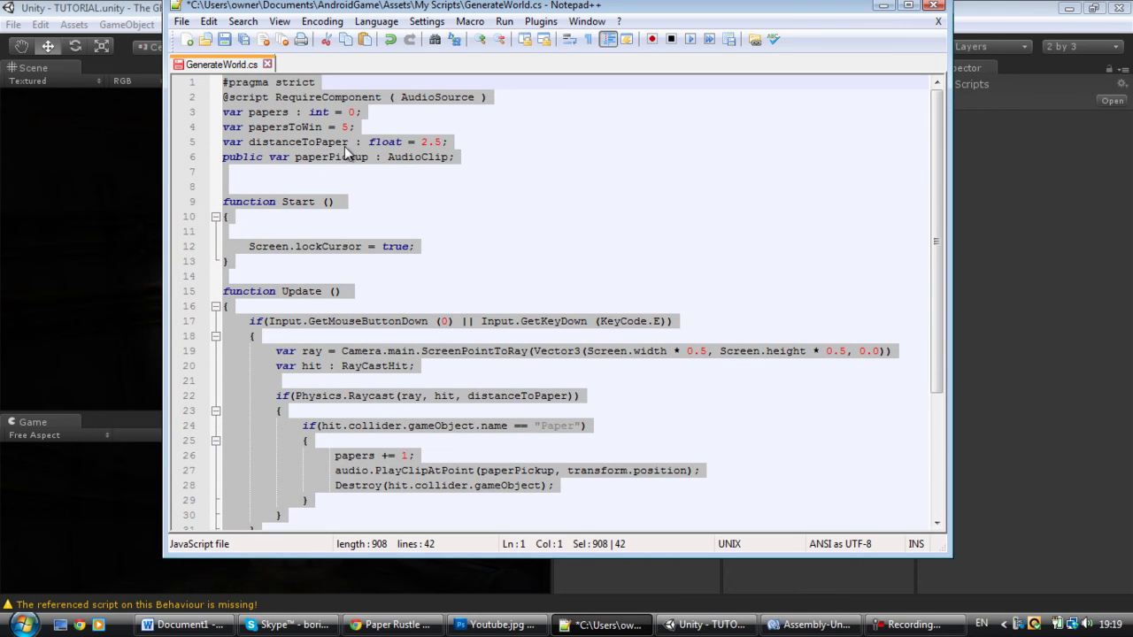
right_click(293, 126)
click(345, 154)
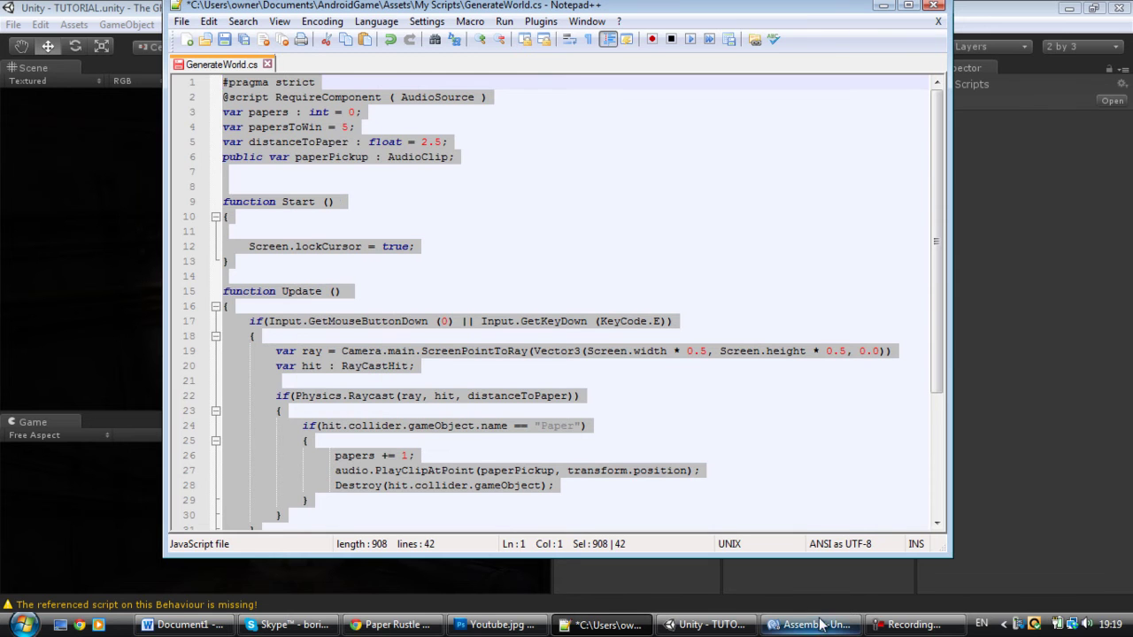
click(1090, 252)
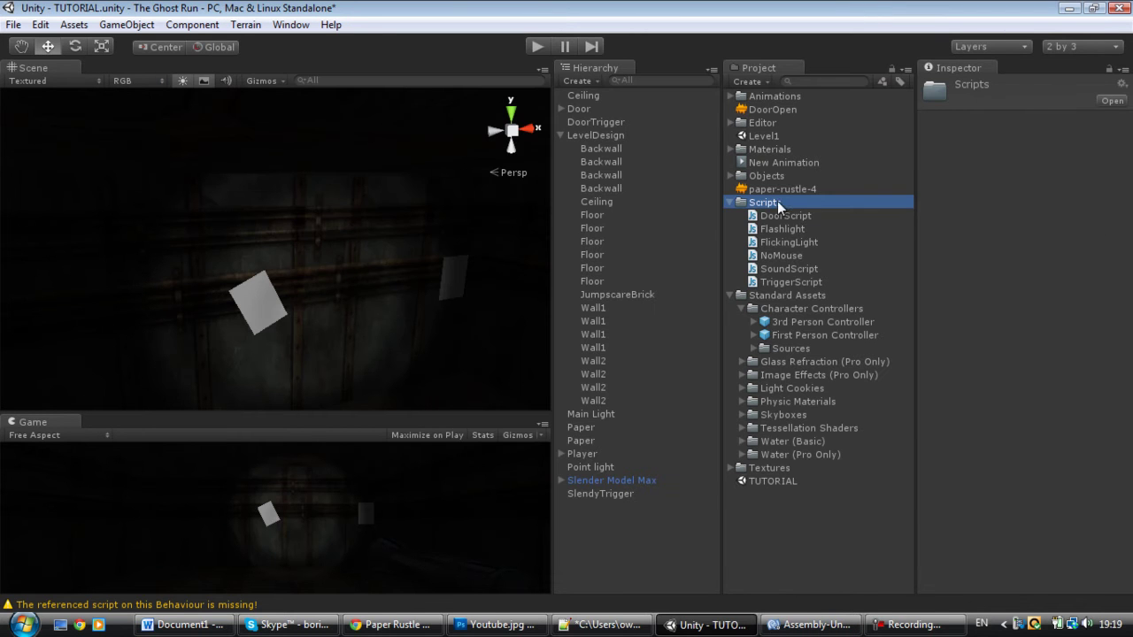
Add a JavaScript called 'CollectPapers' under Scripts and open it in MonoDevelop.
right_click(788, 204)
mouse_move(827, 210)
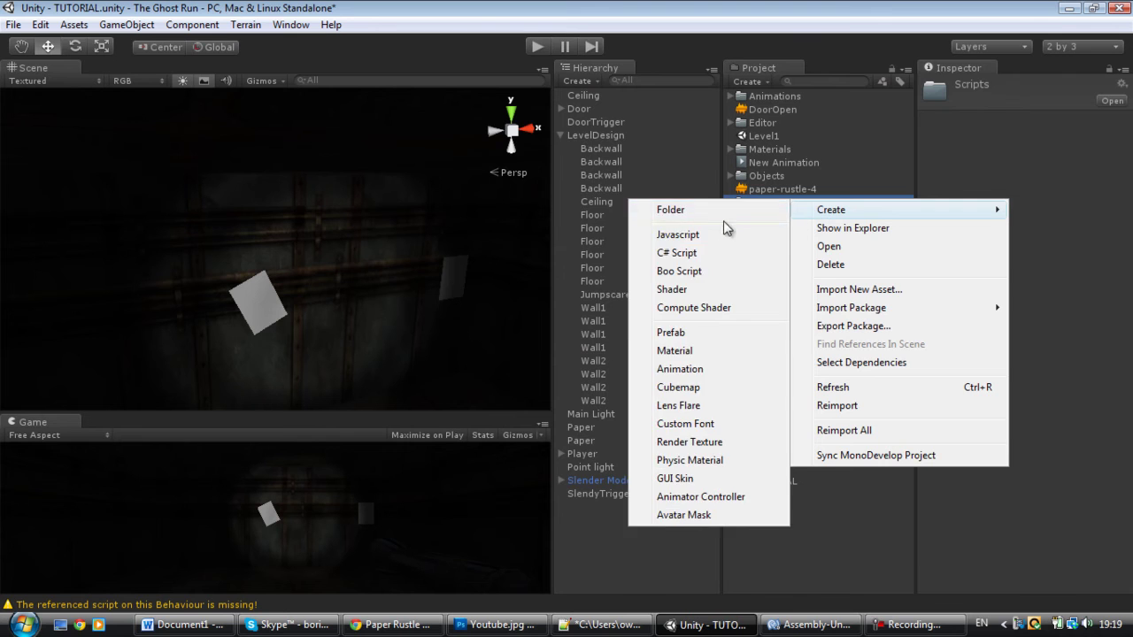
click(717, 234)
text(Colle)
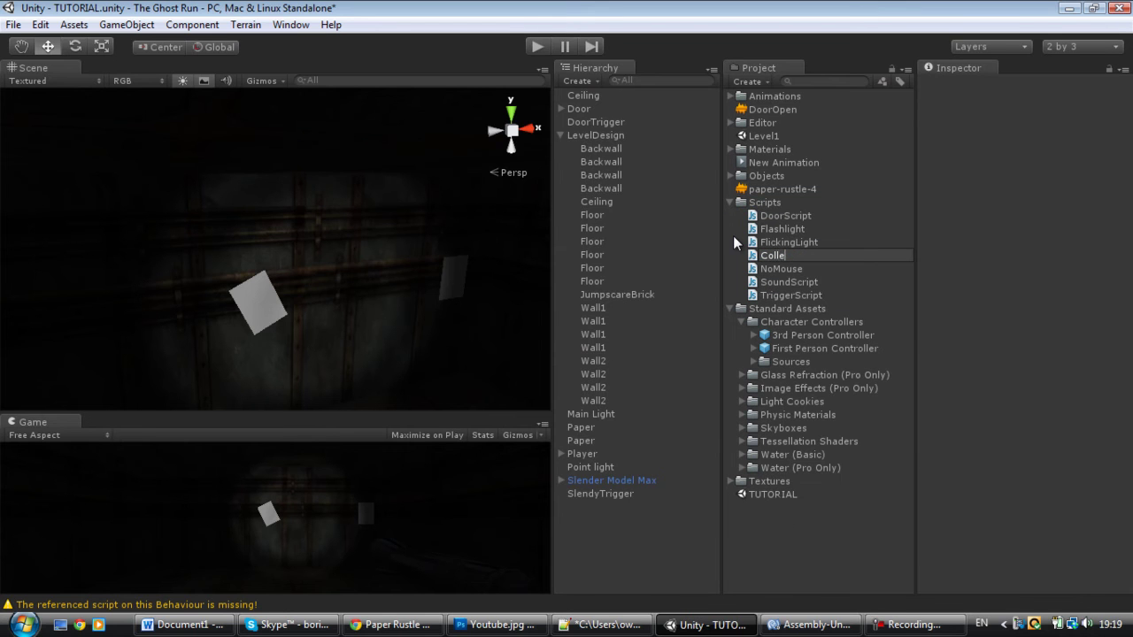
text(ctPapers)
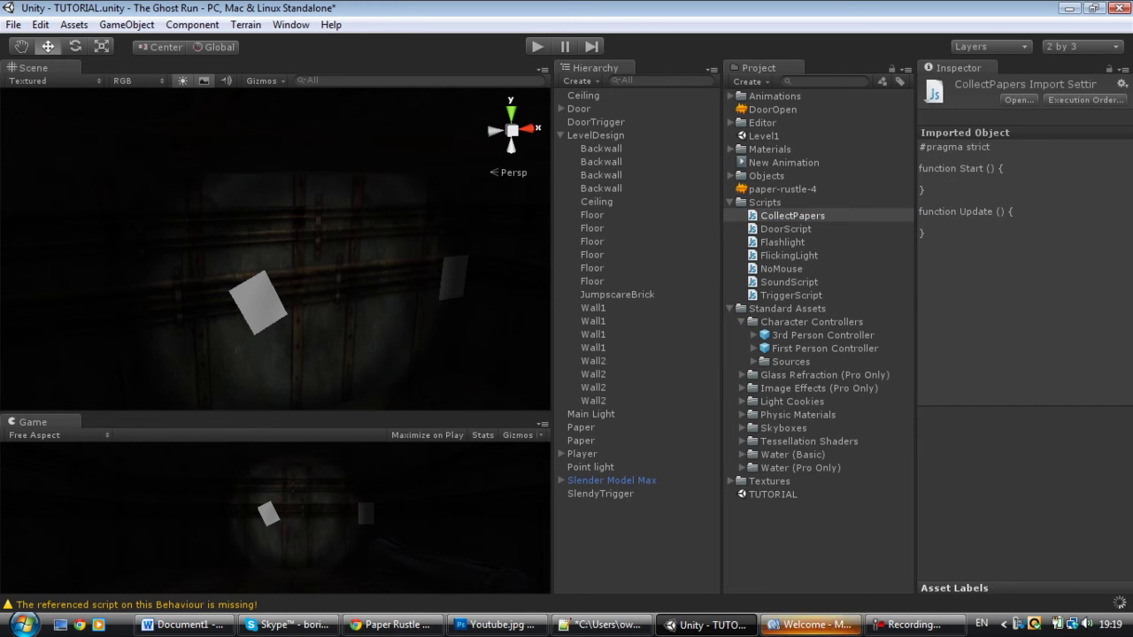
click(803, 632)
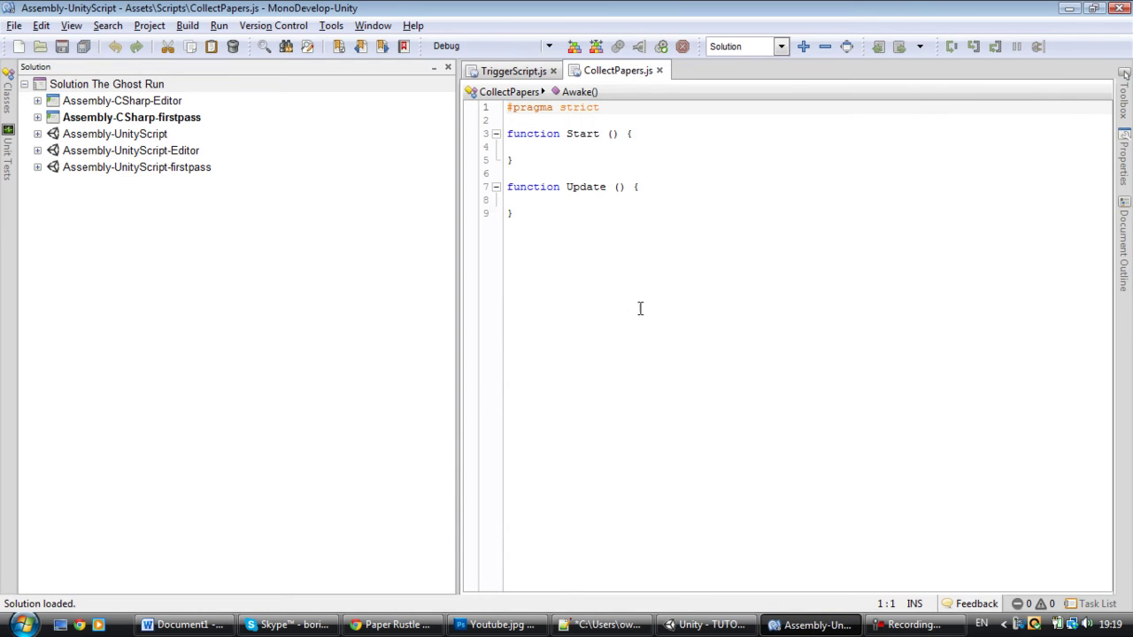
Overwrite the whole CollectPapers.js template with the copied paper-collecting code and switch back to Unity.
drag(631, 294, 507, 187)
click(531, 266)
key(shift+Up)
key(shift+Up)
key(shift+Up)
key(shift+Up)
key(shift+Up)
key(shift+Up)
key(shift+Up)
click(544, 253)
key(ctrl+a)
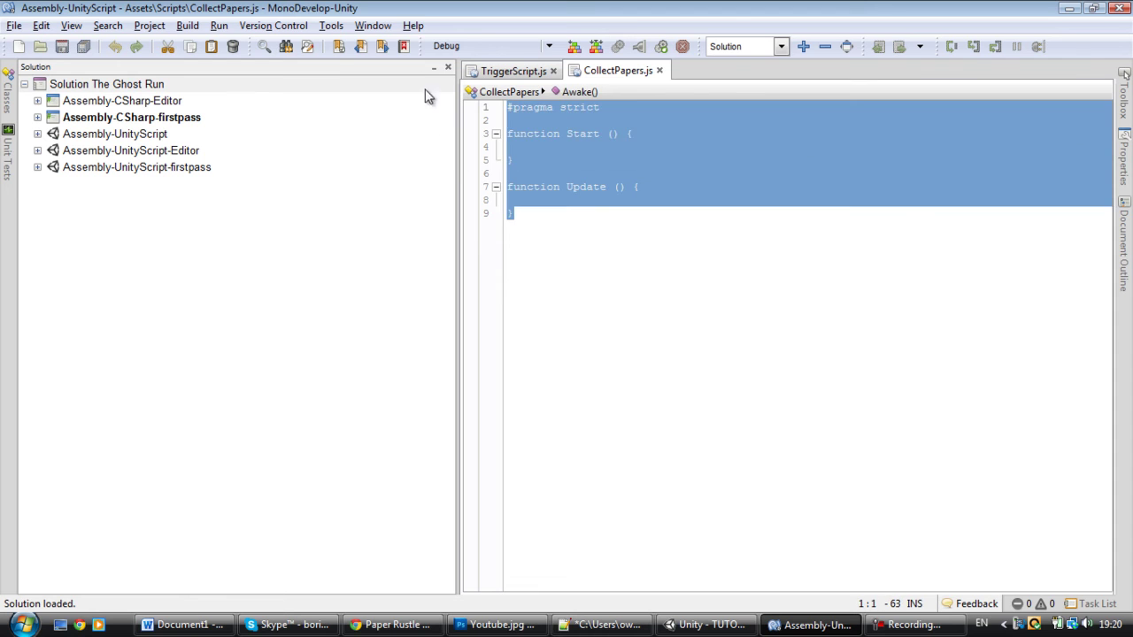
key(ctrl+v)
scroll(721, 340, down, 4)
scroll(721, 350, up, 4)
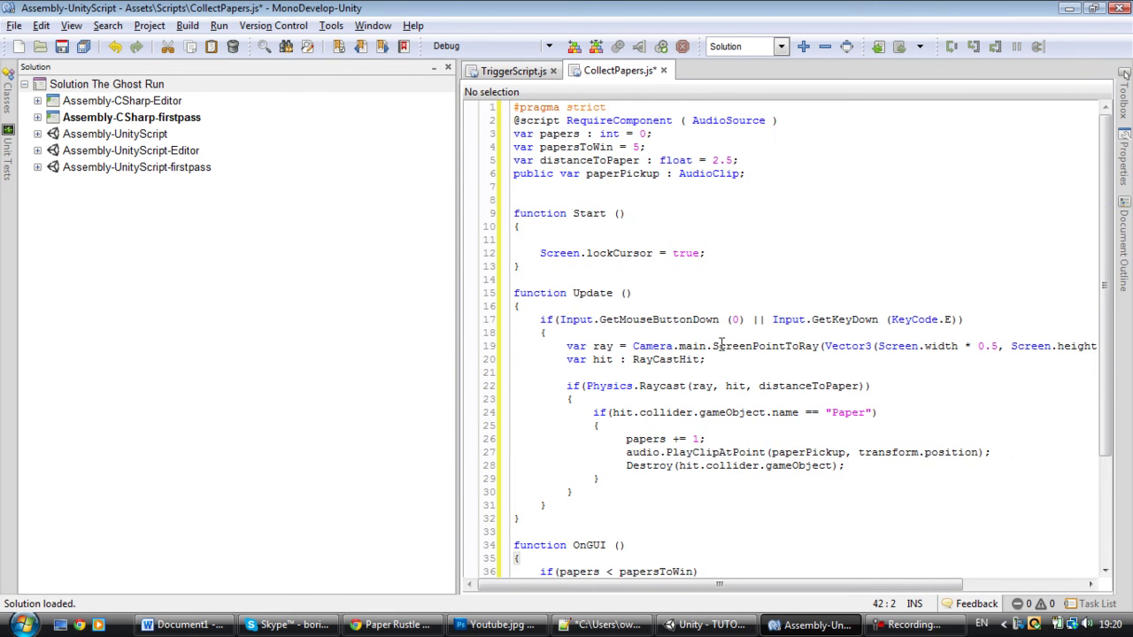
scroll(619, 260, down, 4)
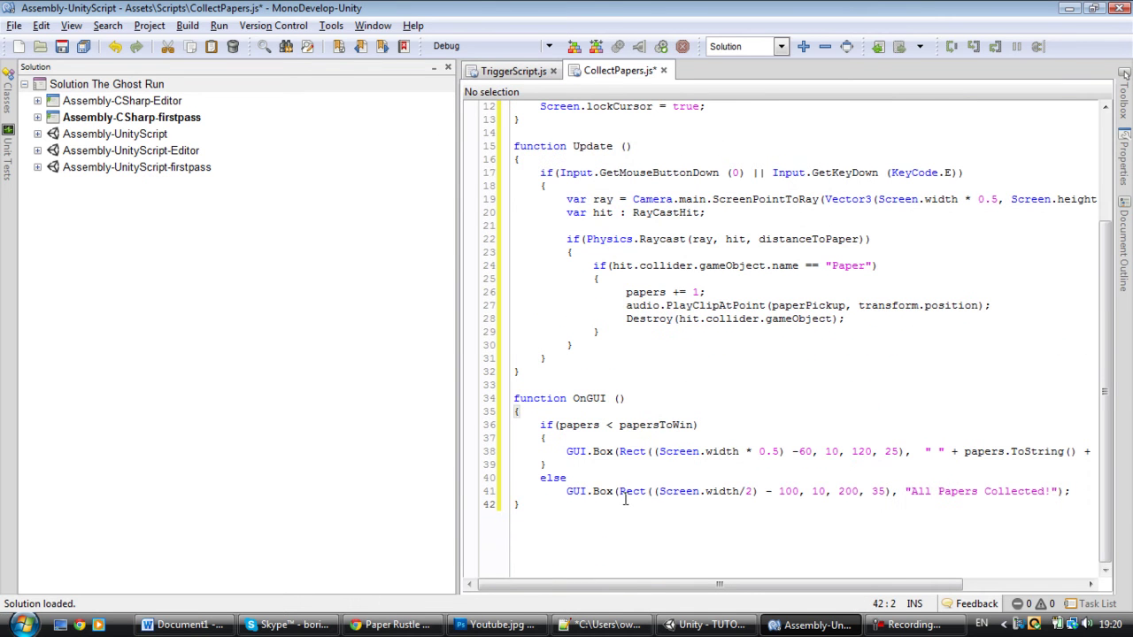
key(alt+Tab)
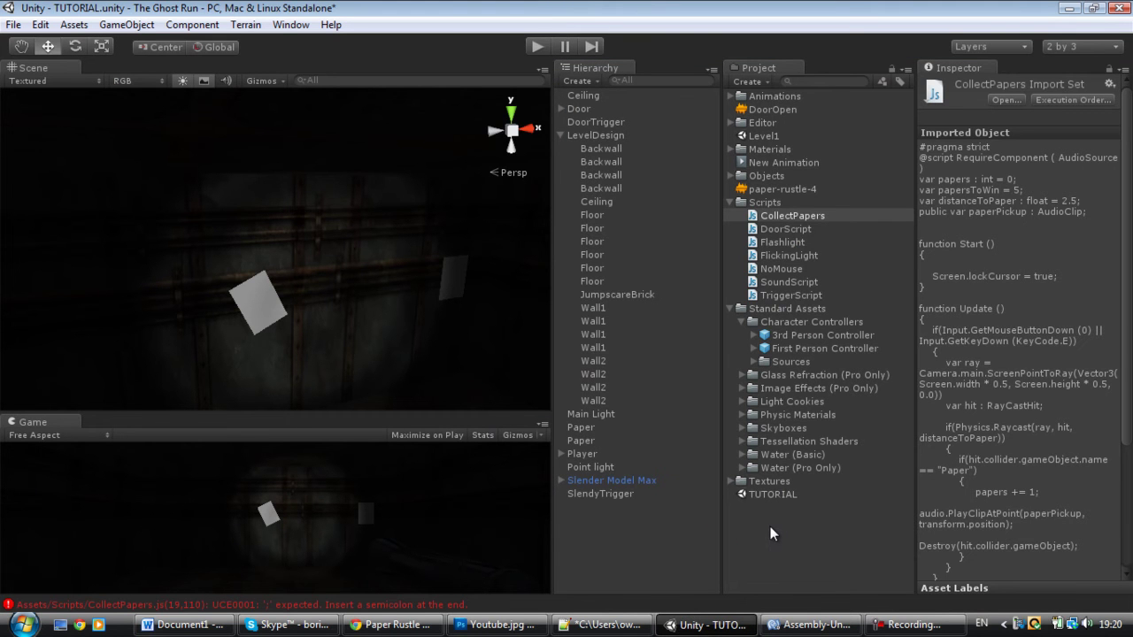
Read the console error and add a semicolon at the end of line 19.
click(403, 605)
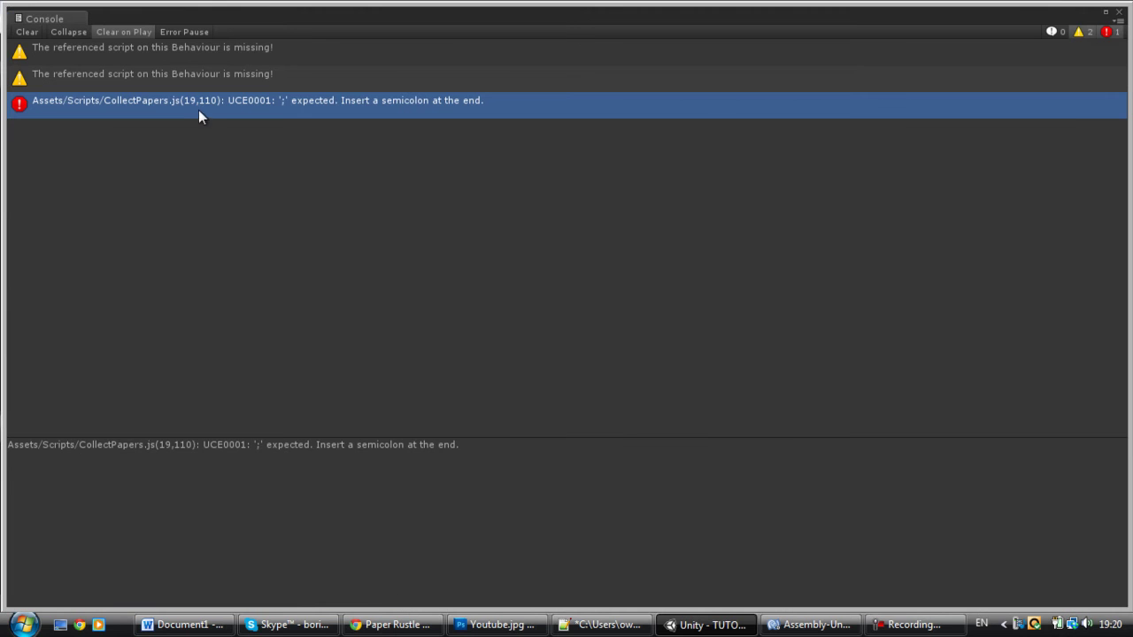
click(830, 625)
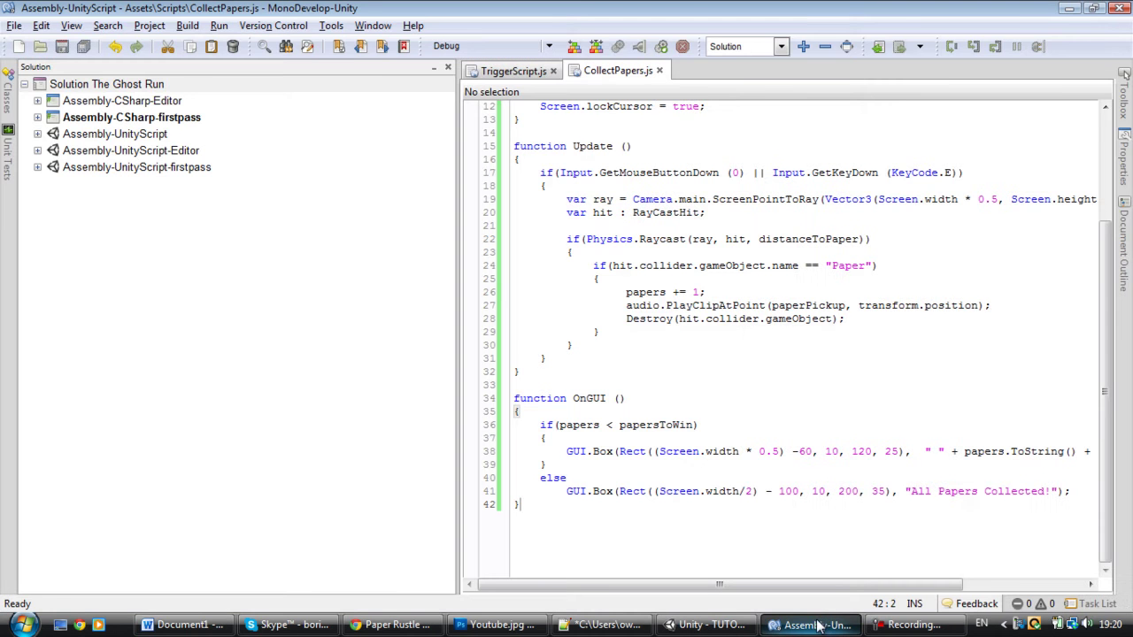
drag(719, 584, 688, 584)
click(1050, 199)
text(;)
Correct RayCastHit to RaycastHit on line 20 via autocomplete and end it with a semicolon.
scroll(767, 522, up, 4)
drag(697, 359, 627, 367)
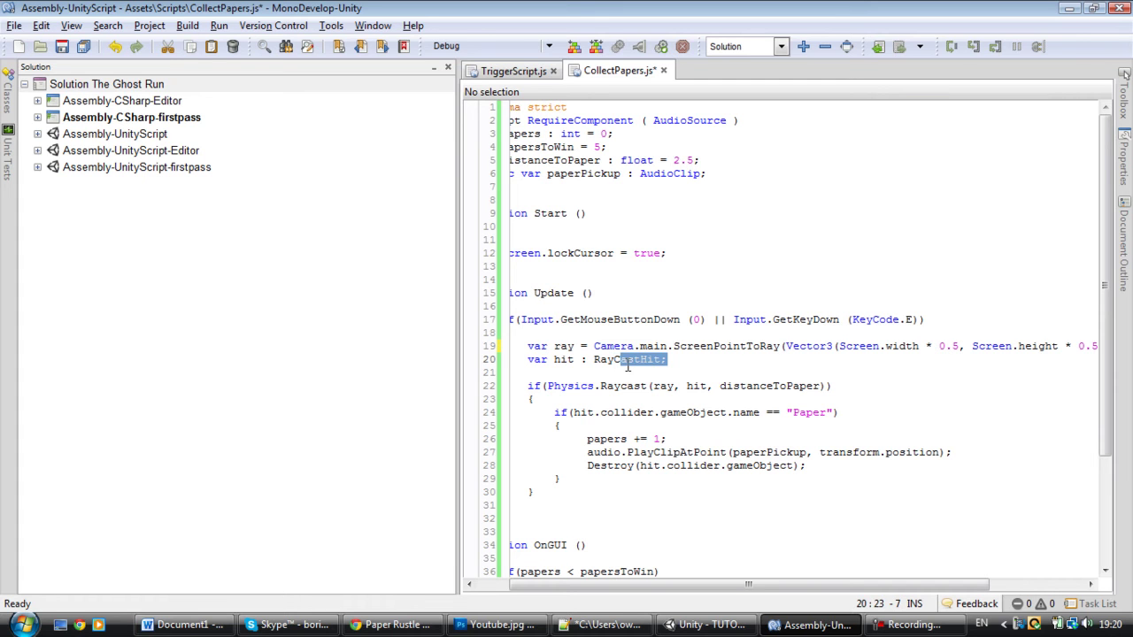
key(BackSpace)
text(astHit)
key(BackSpace)
key(BackSpace)
key(BackSpace)
key(BackSpace)
key(BackSpace)
key(BackSpace)
key(BackSpace)
key(BackSpace)
key(Down)
key(Down)
key(Return)
text(;)
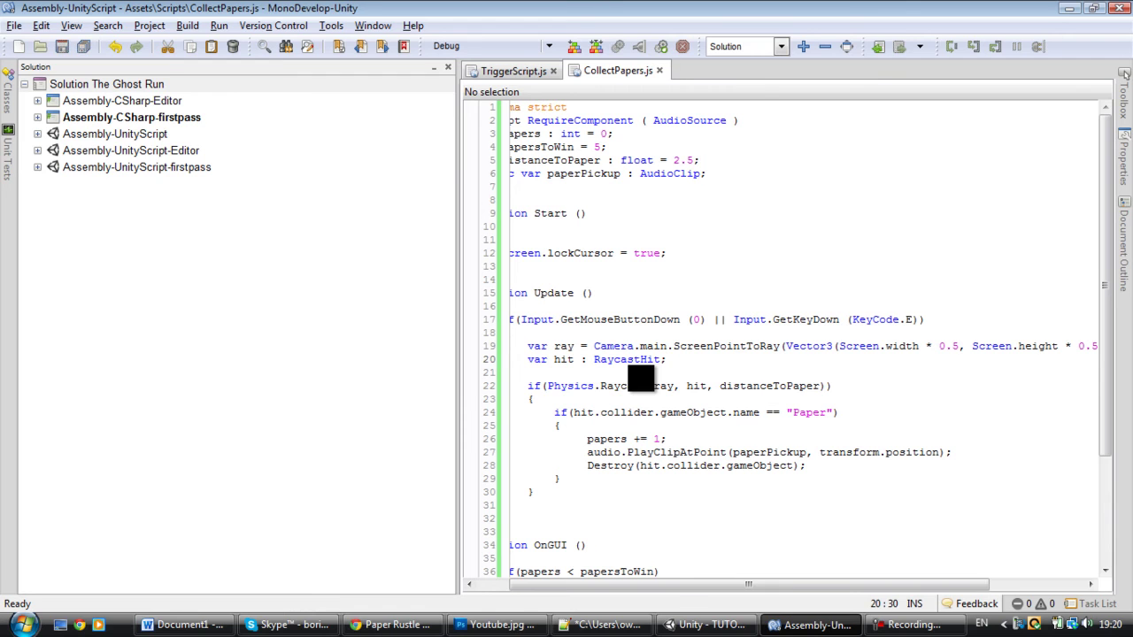
Clear the console, replace line 19's stray quote with a semicolon, recompile and close the console.
click(677, 630)
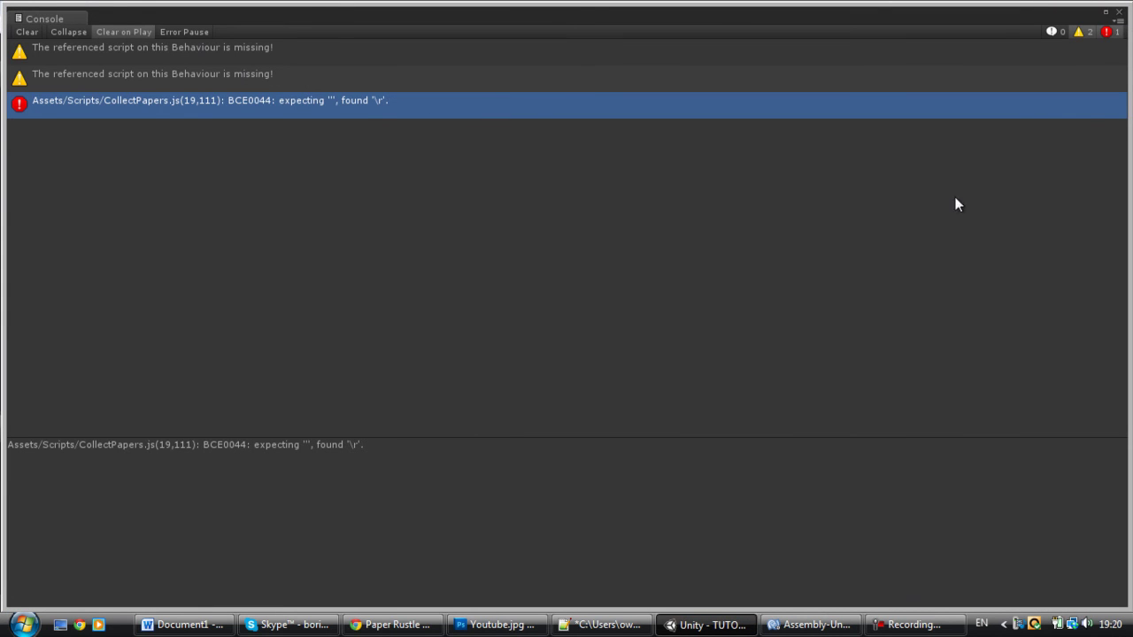
click(28, 33)
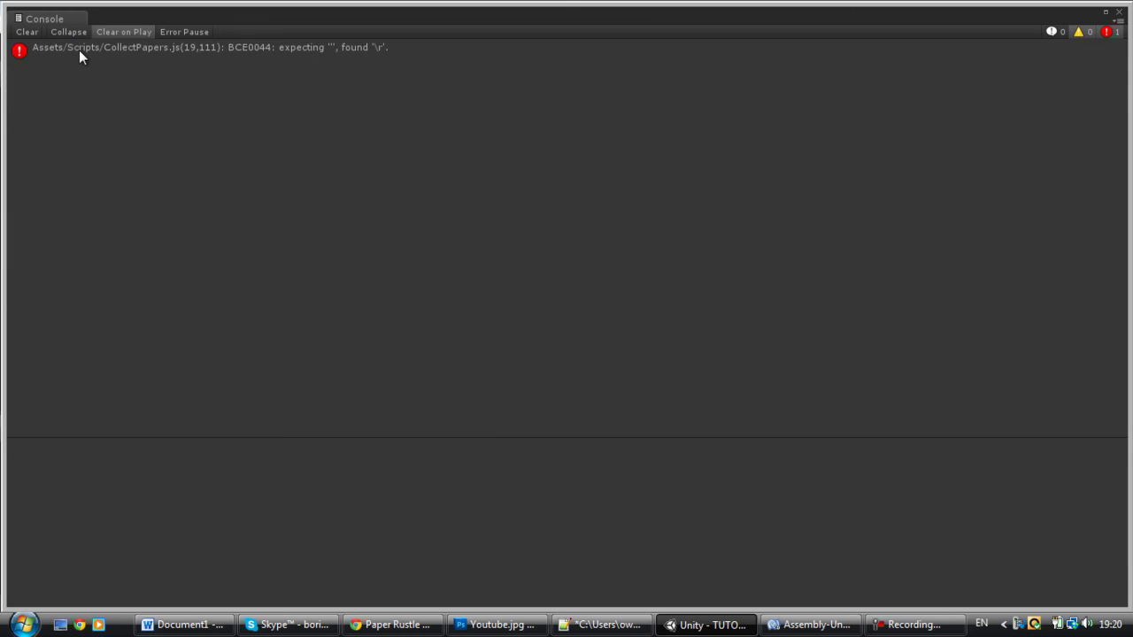
click(80, 48)
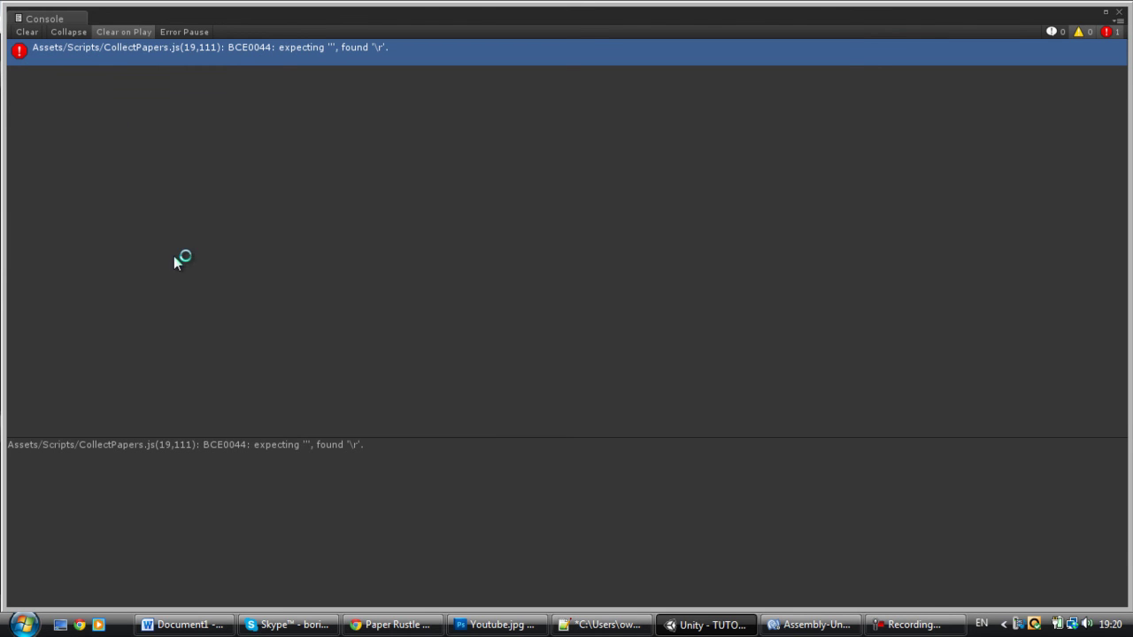
click(808, 628)
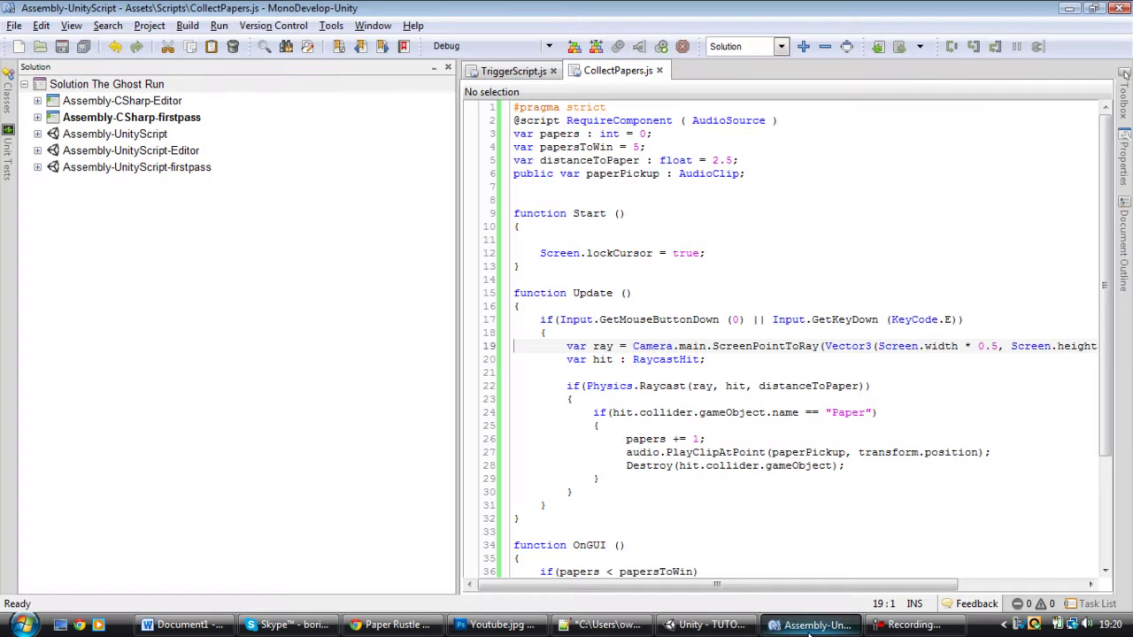
drag(717, 584, 841, 585)
click(1099, 364)
key(BackSpace)
text(;)
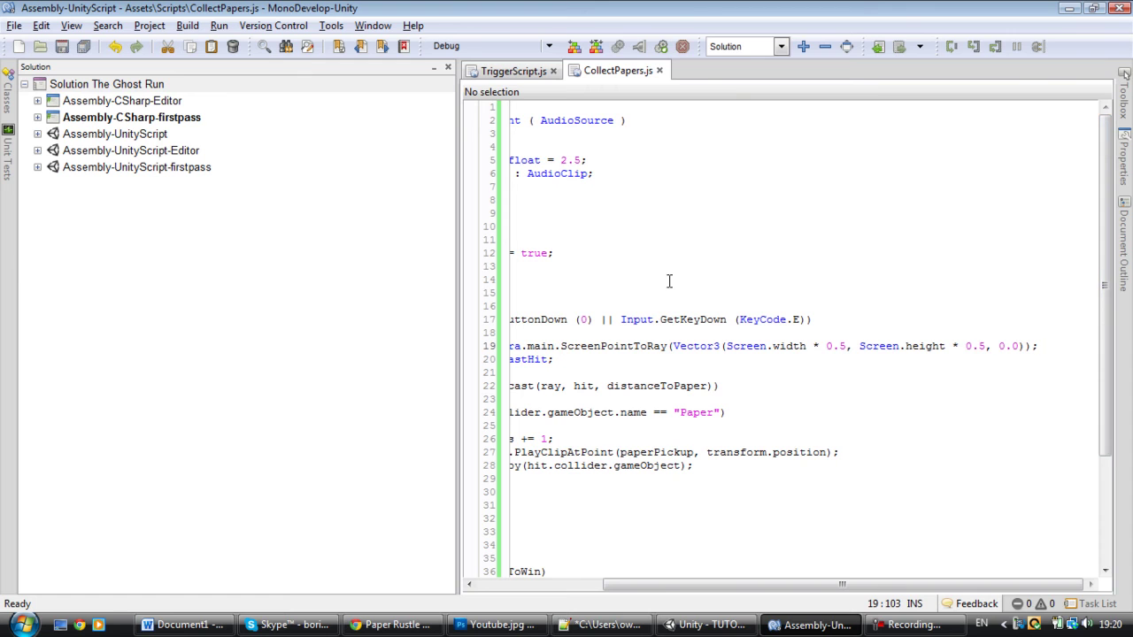
click(707, 625)
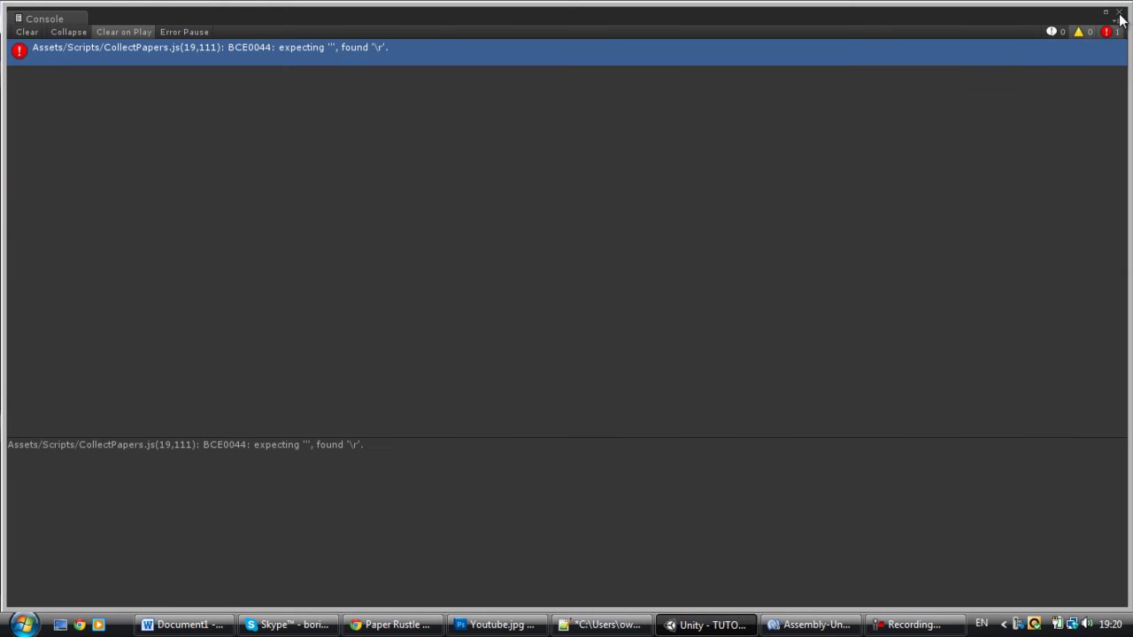
click(1118, 12)
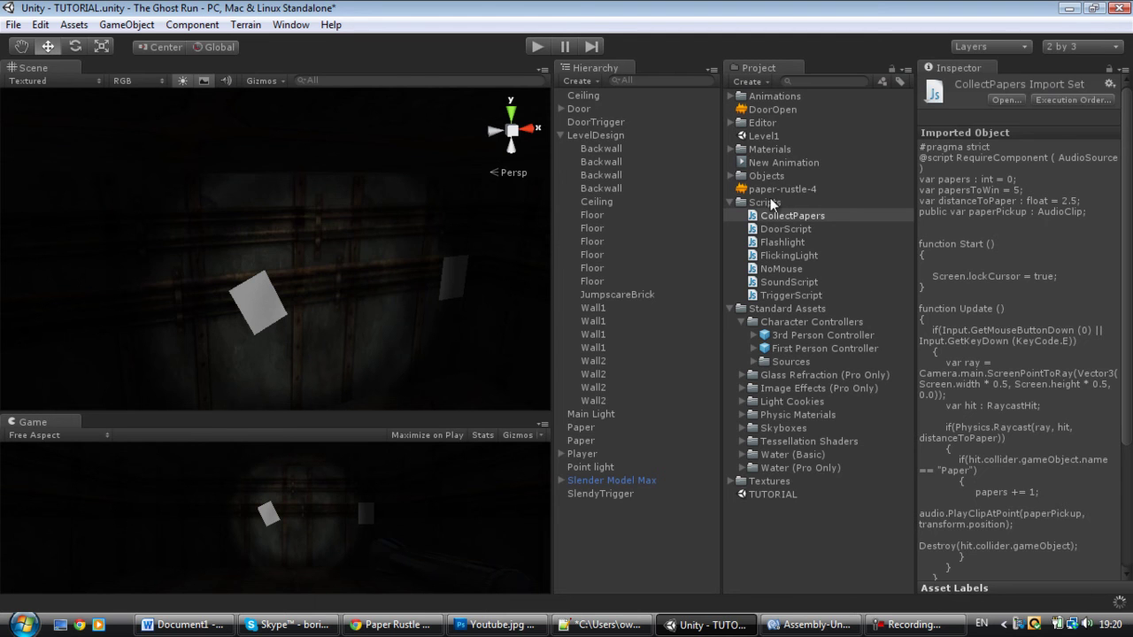
Drag CollectPapers from the Project panel onto the Player and open the paper-rustle-4 clip.
click(560, 135)
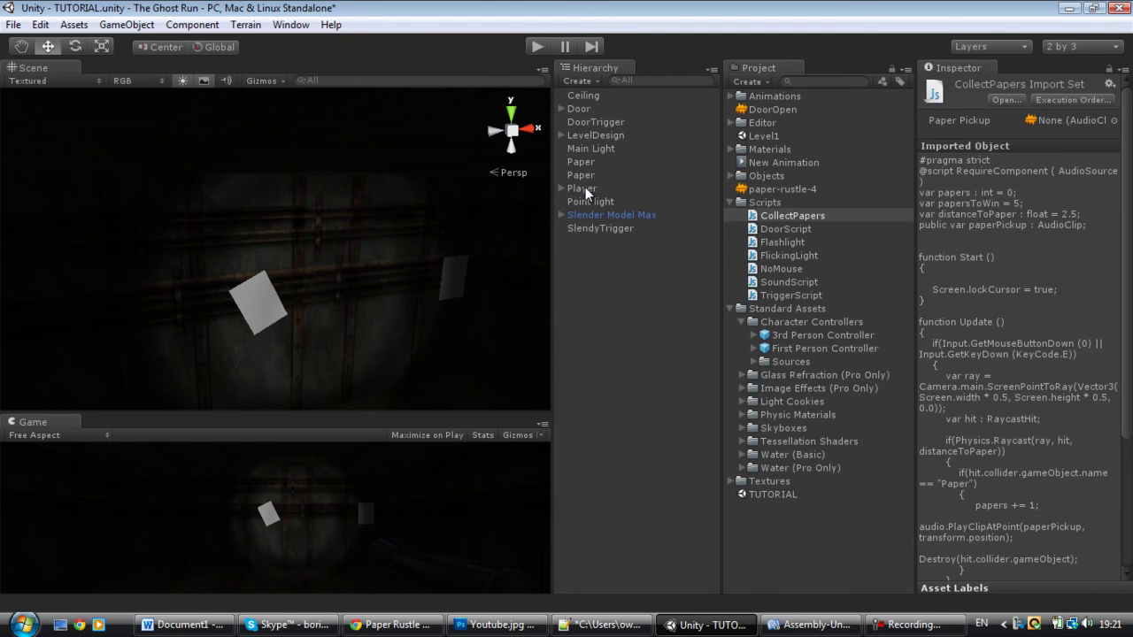
click(585, 188)
drag(780, 215, 1049, 498)
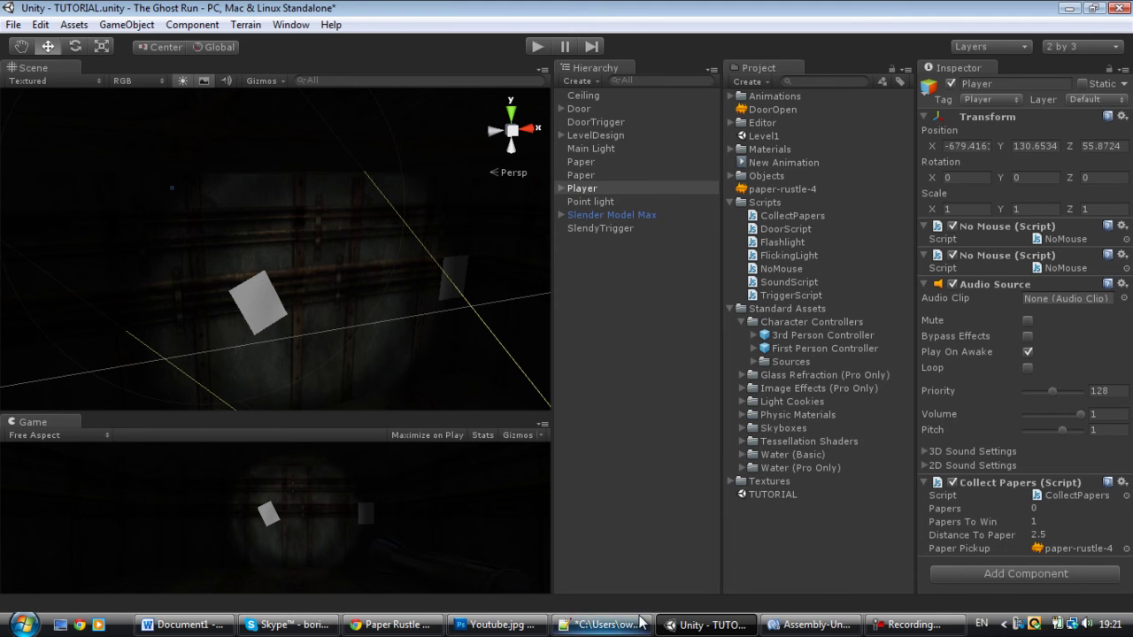
click(783, 190)
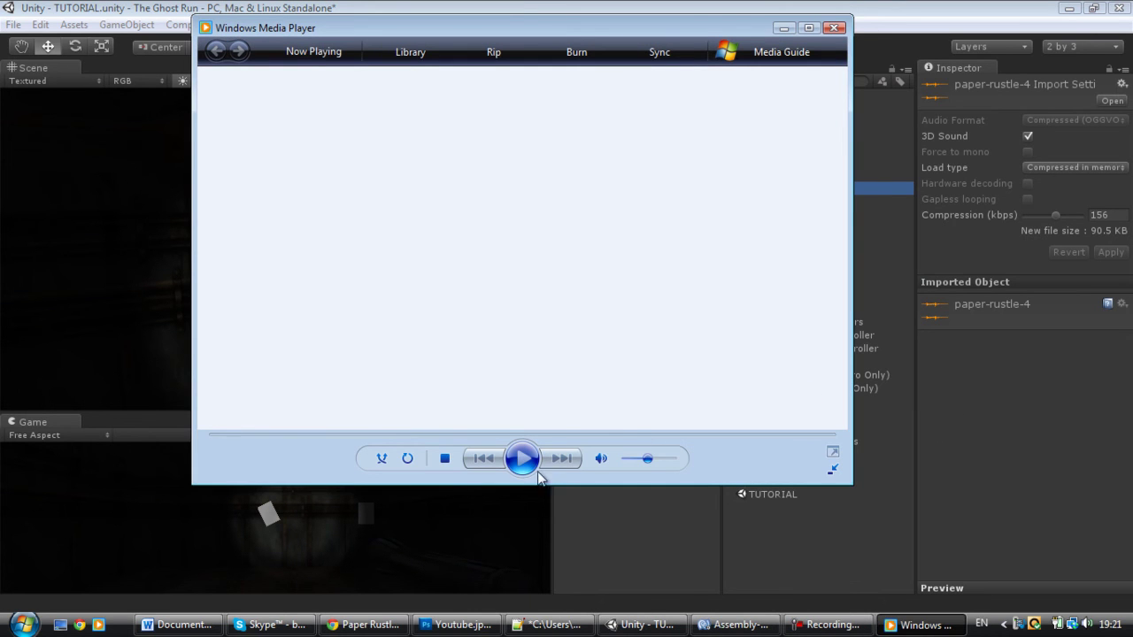
Set Windows Media Player's volume to maximum and raise the system volume to the top.
drag(646, 459, 673, 458)
click(1102, 569)
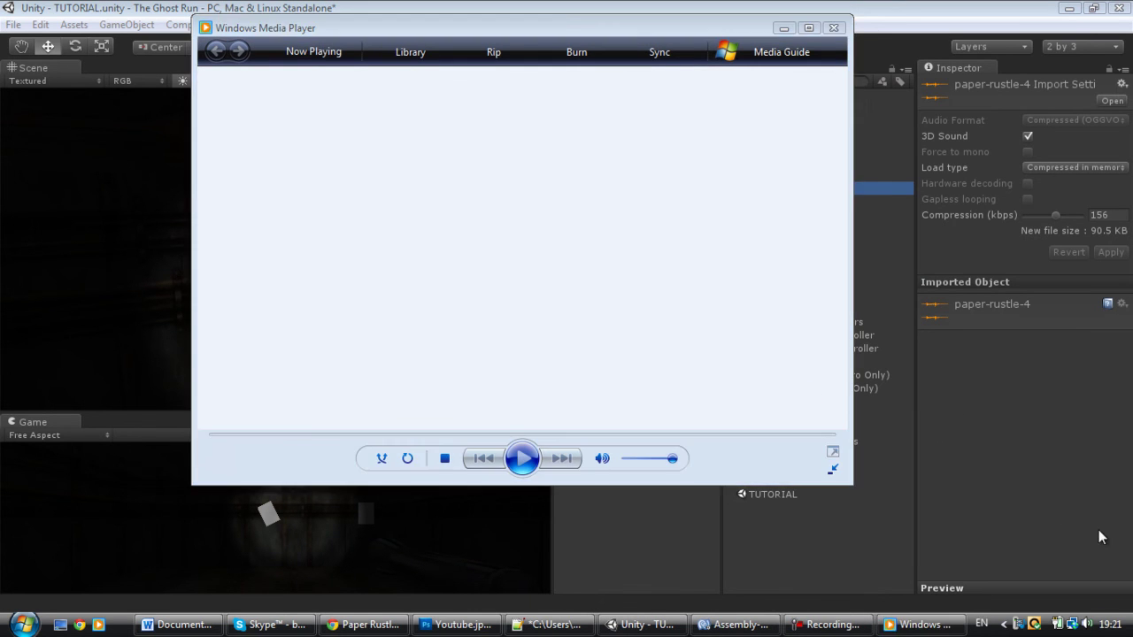
click(1087, 624)
drag(1092, 469, 1090, 449)
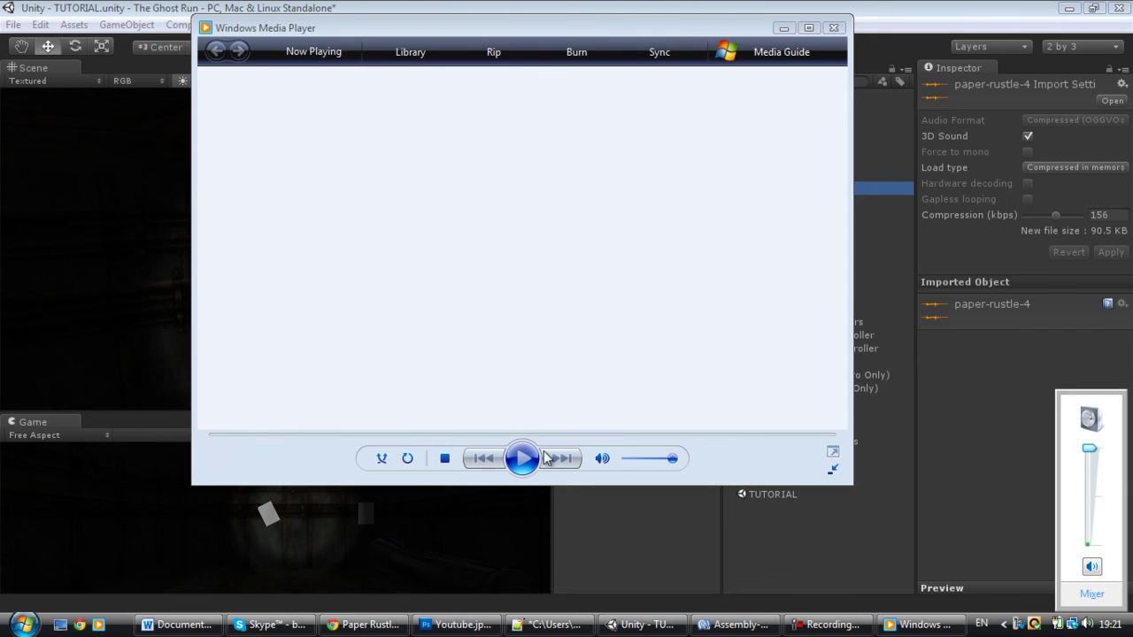
click(520, 462)
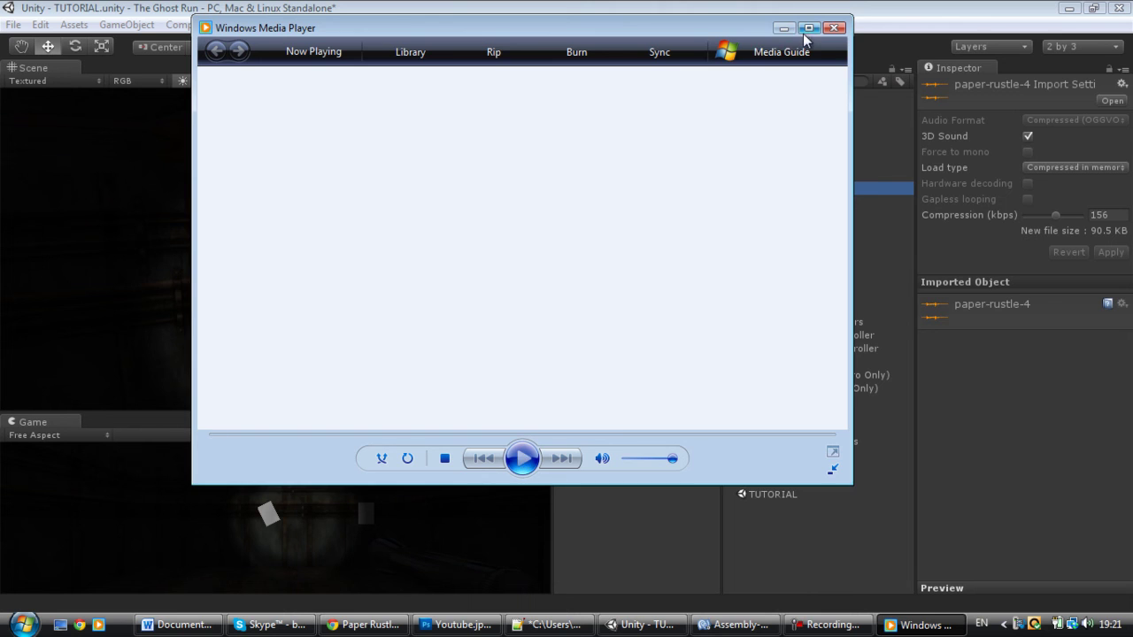
Close Windows Media Player and preview paper-rustle-4 in Unity's Inspector.
drag(697, 25, 719, 29)
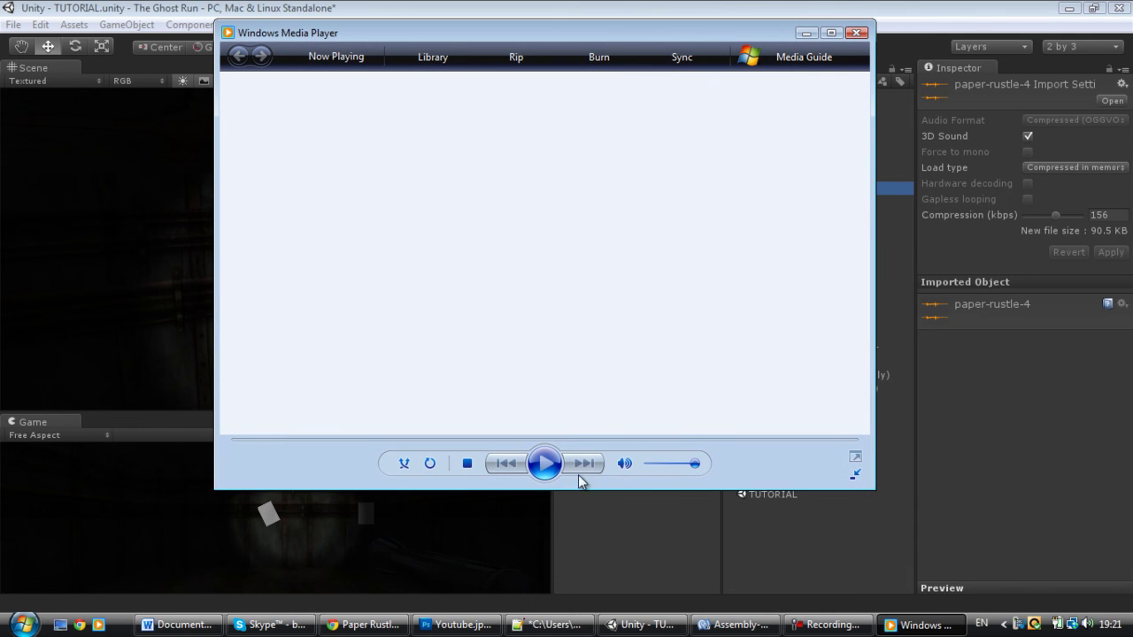
click(856, 34)
click(934, 89)
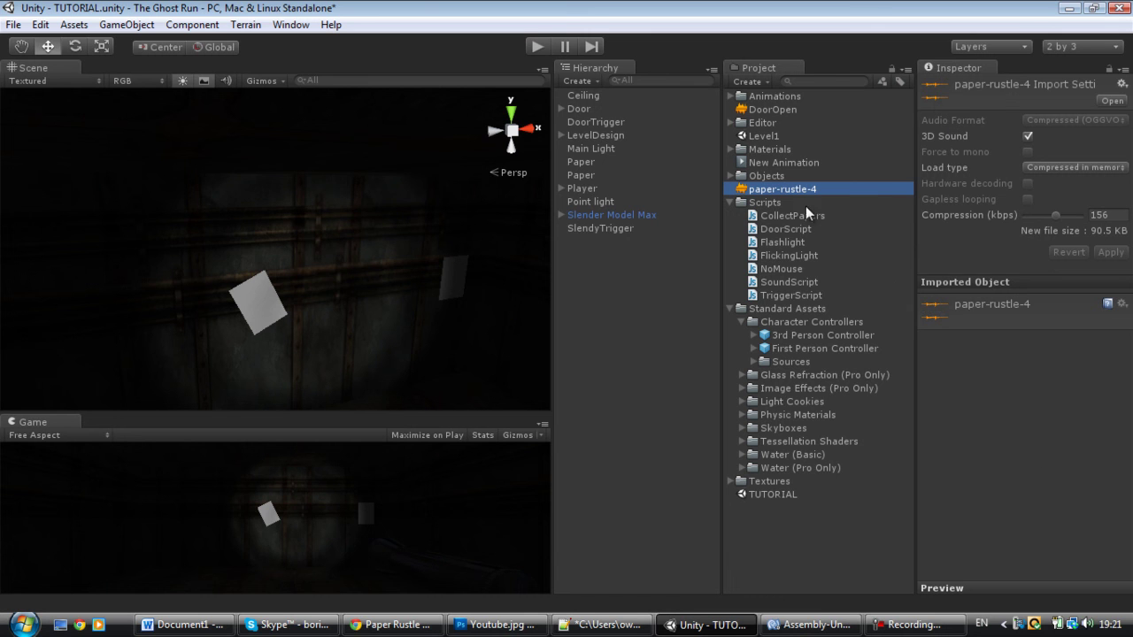
Set the Player's Papers To Win to 2 and inspect both paper sheets in the scene.
click(586, 188)
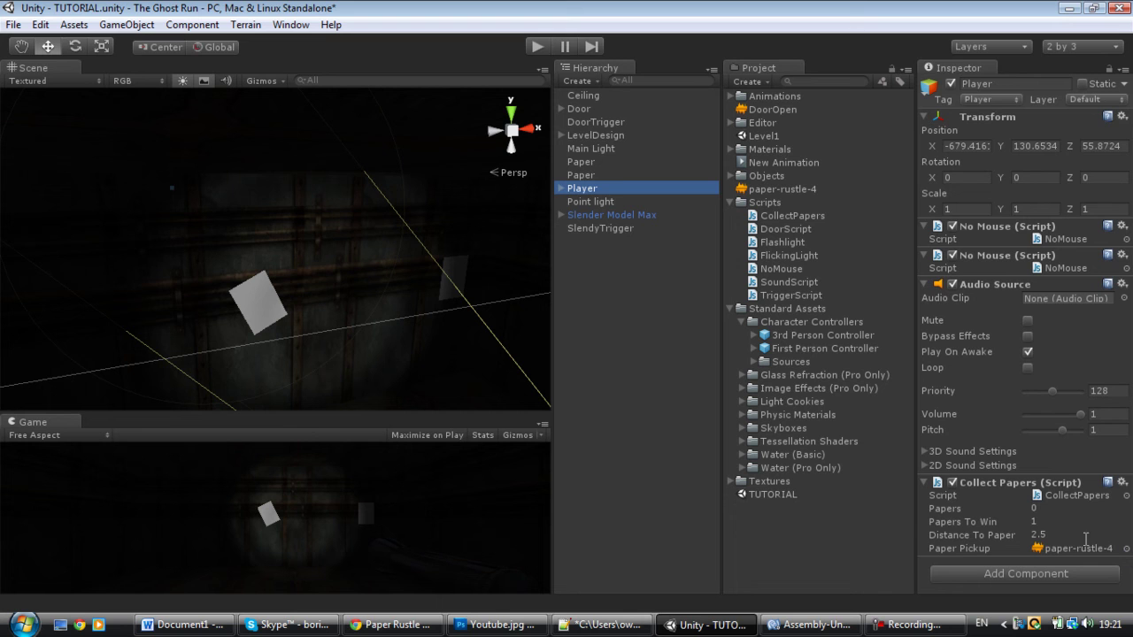
click(1037, 523)
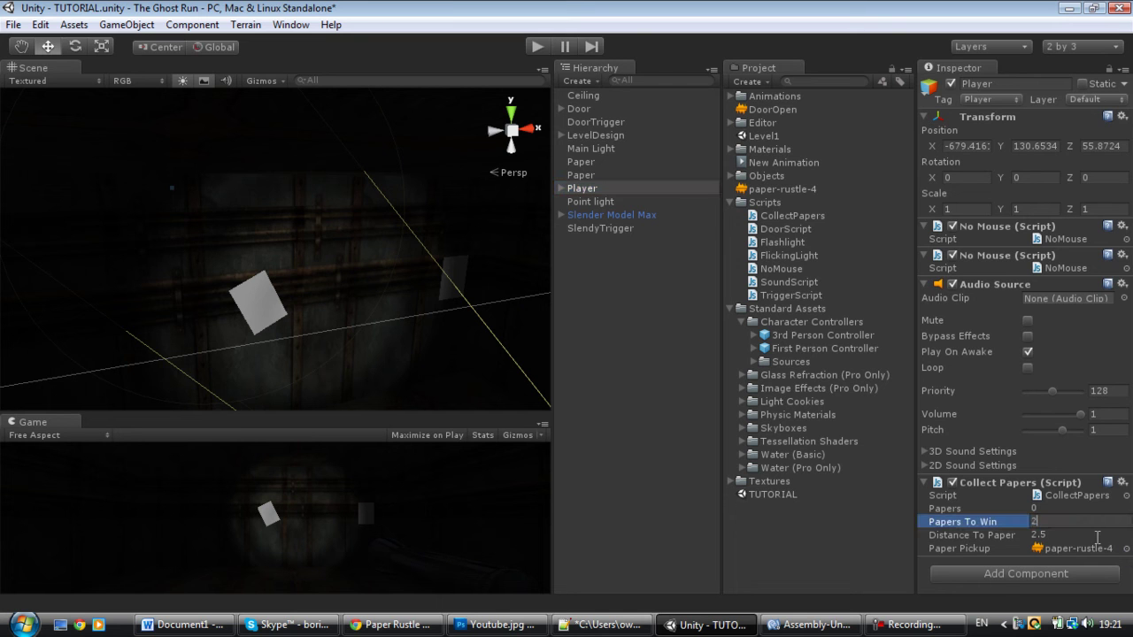
key(Return)
click(285, 307)
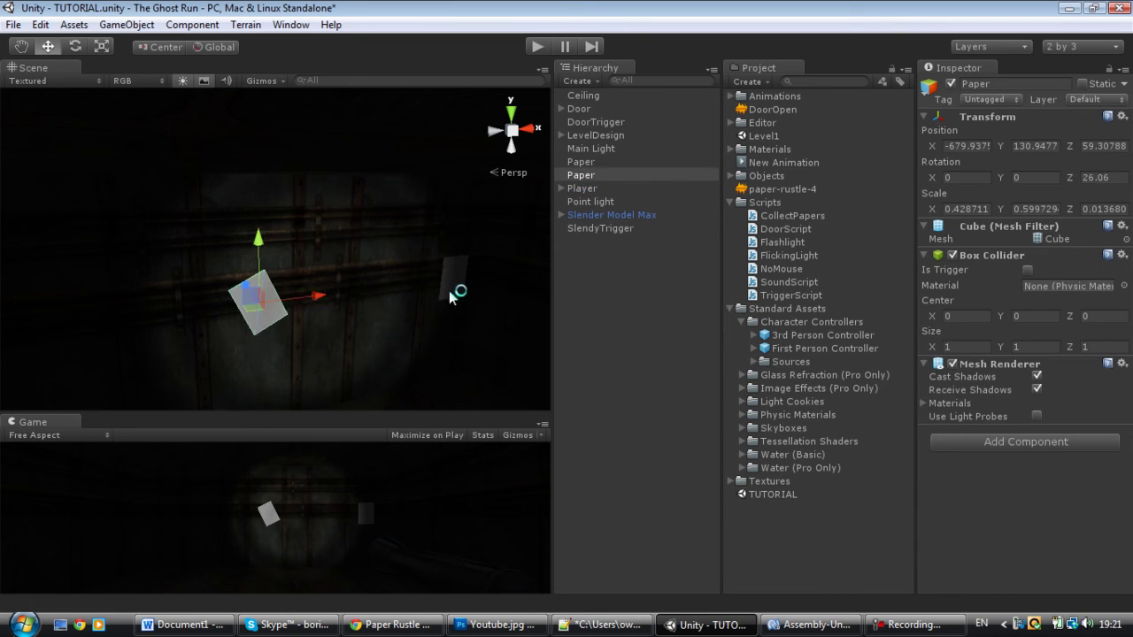
click(453, 276)
Set Distance To Paper to 5 on the Player's Collect Papers and enter Play mode.
click(595, 191)
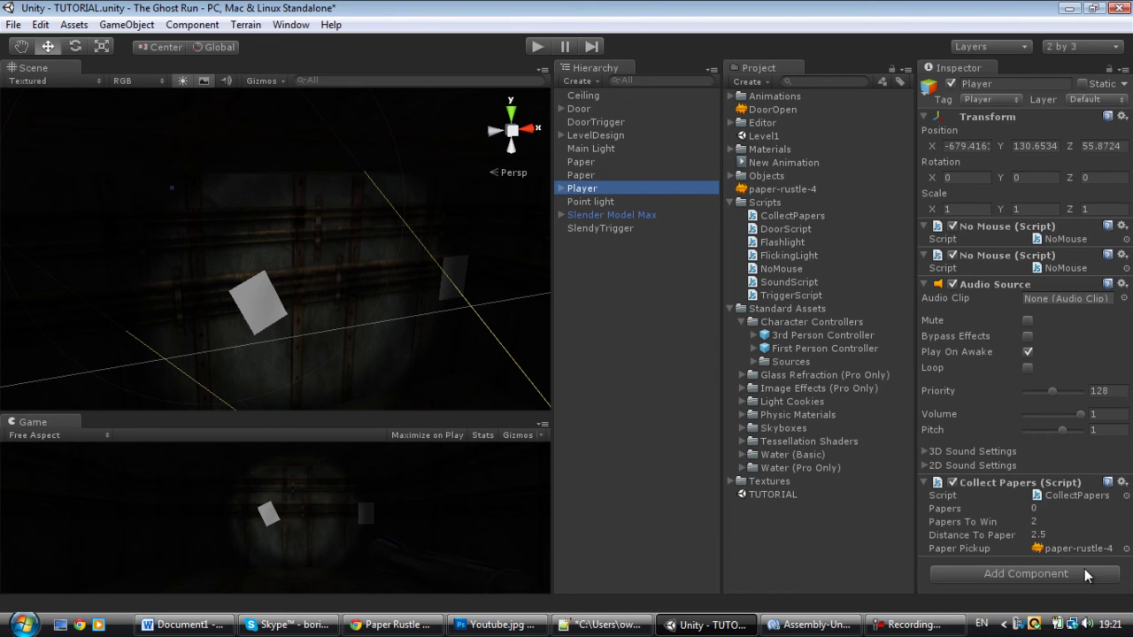
click(1043, 509)
click(1080, 522)
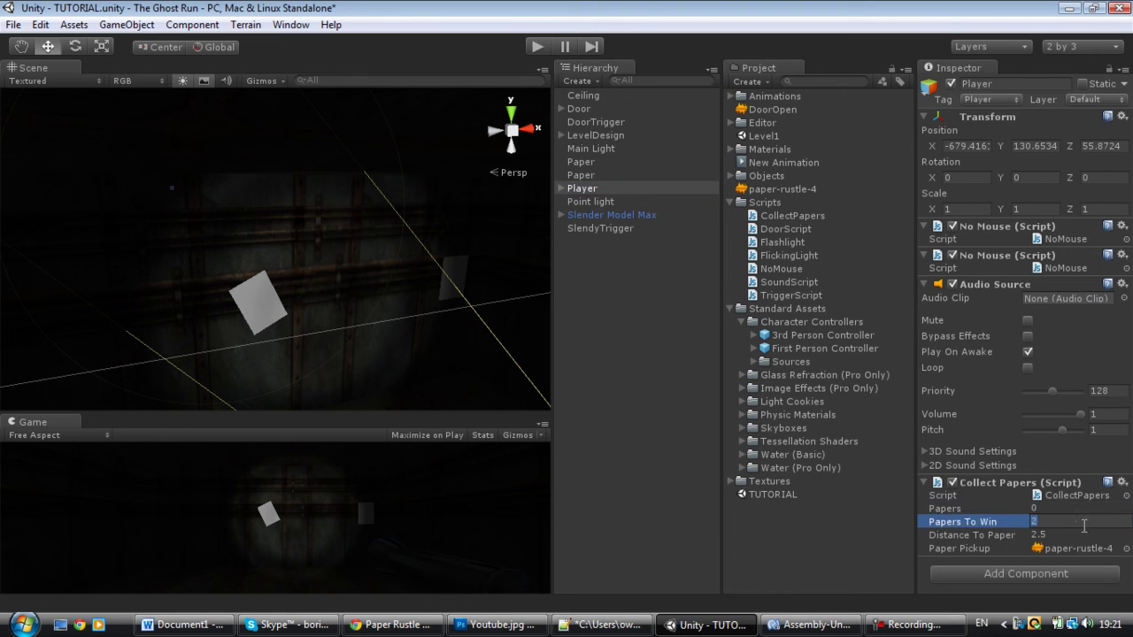
click(1058, 508)
click(1064, 521)
click(1070, 534)
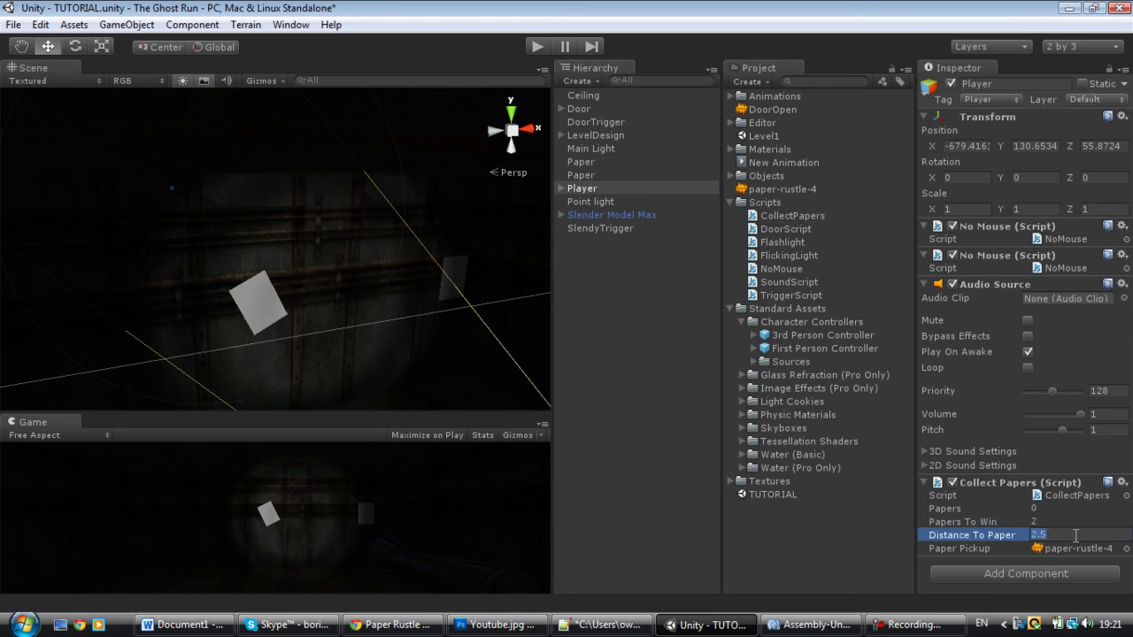
text(5)
key(Return)
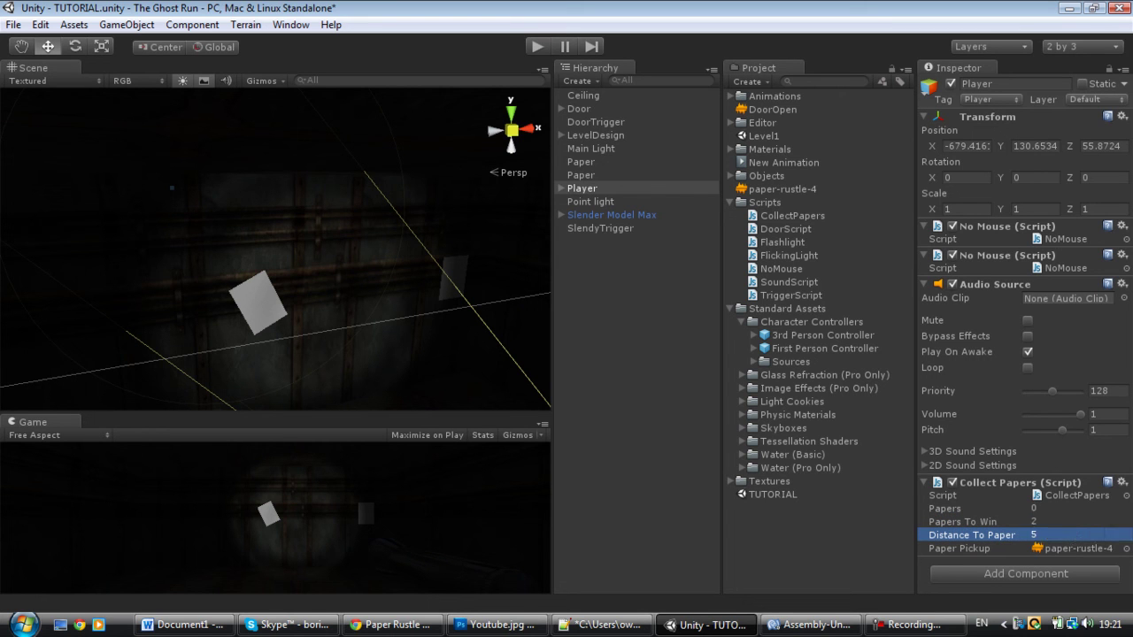
click(537, 47)
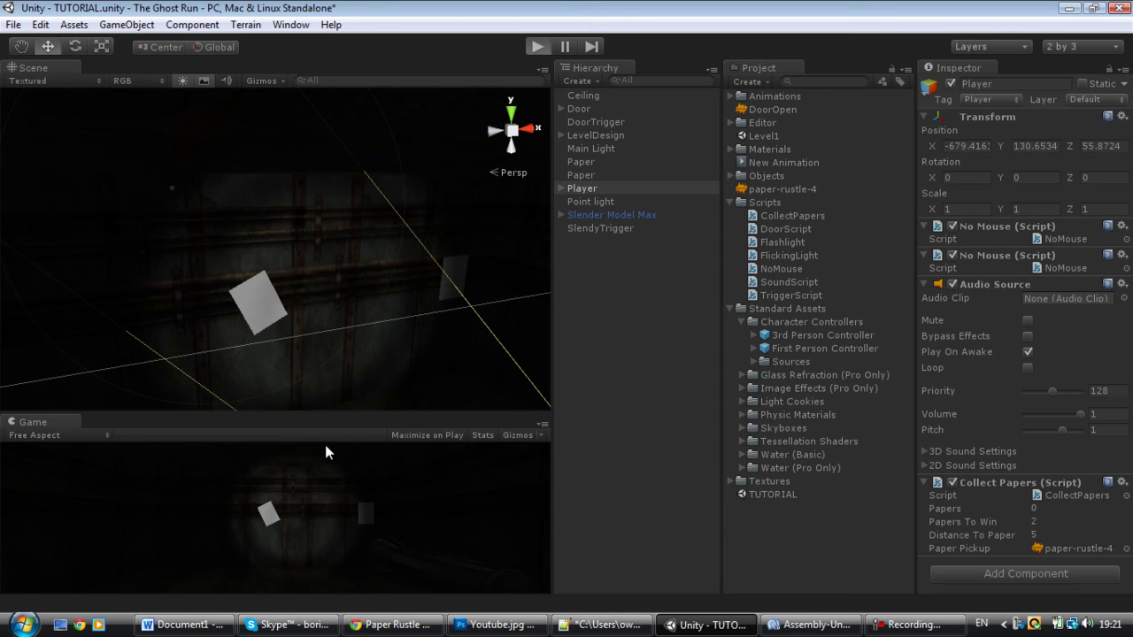
After a failed pickup attempt, stop the game and set Distance To Paper to 2.
click(341, 521)
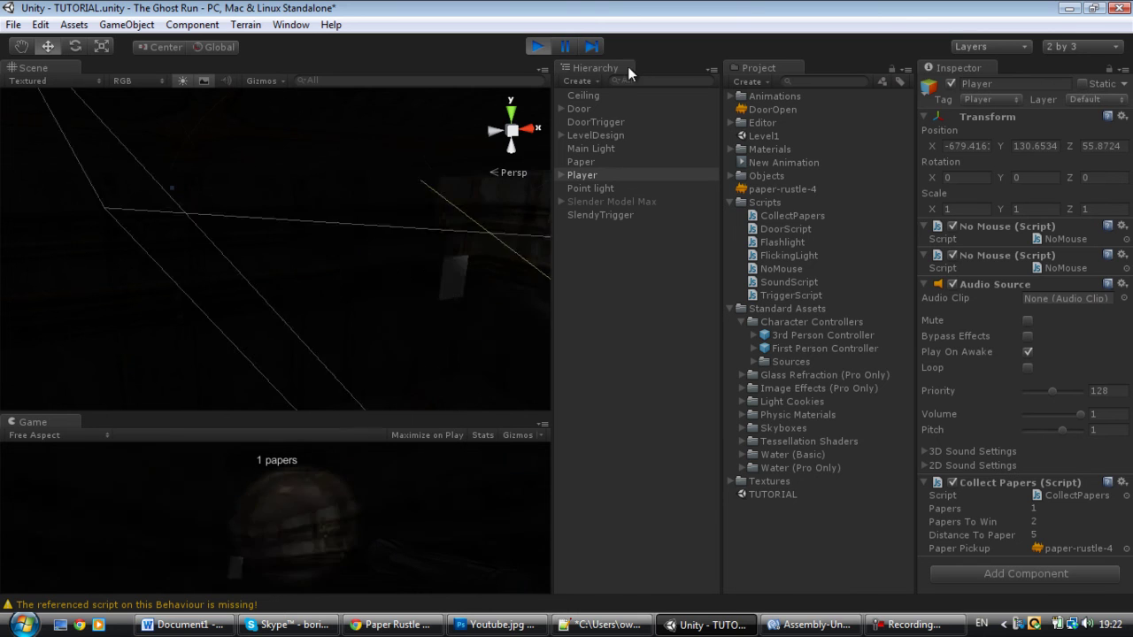
click(538, 46)
click(1049, 522)
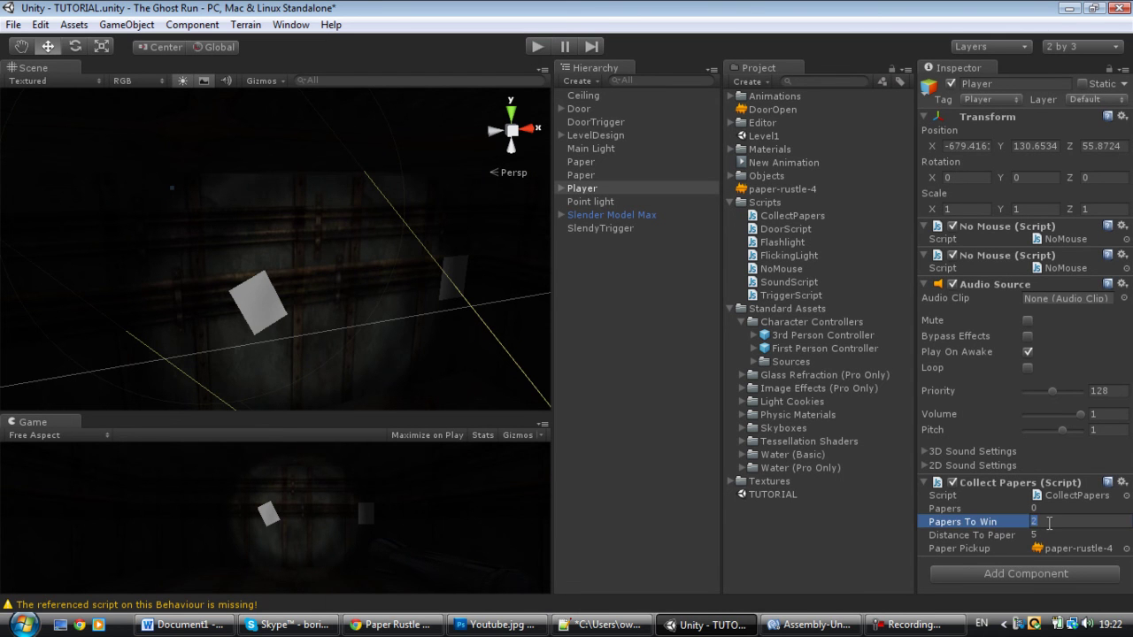
click(1057, 548)
click(1054, 535)
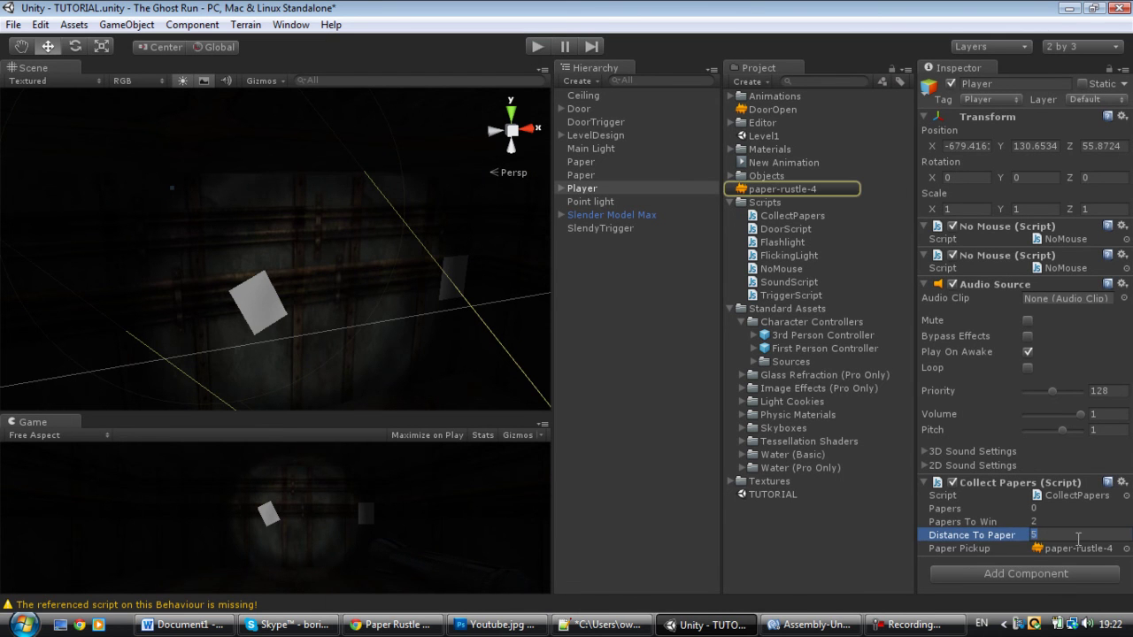
text(2)
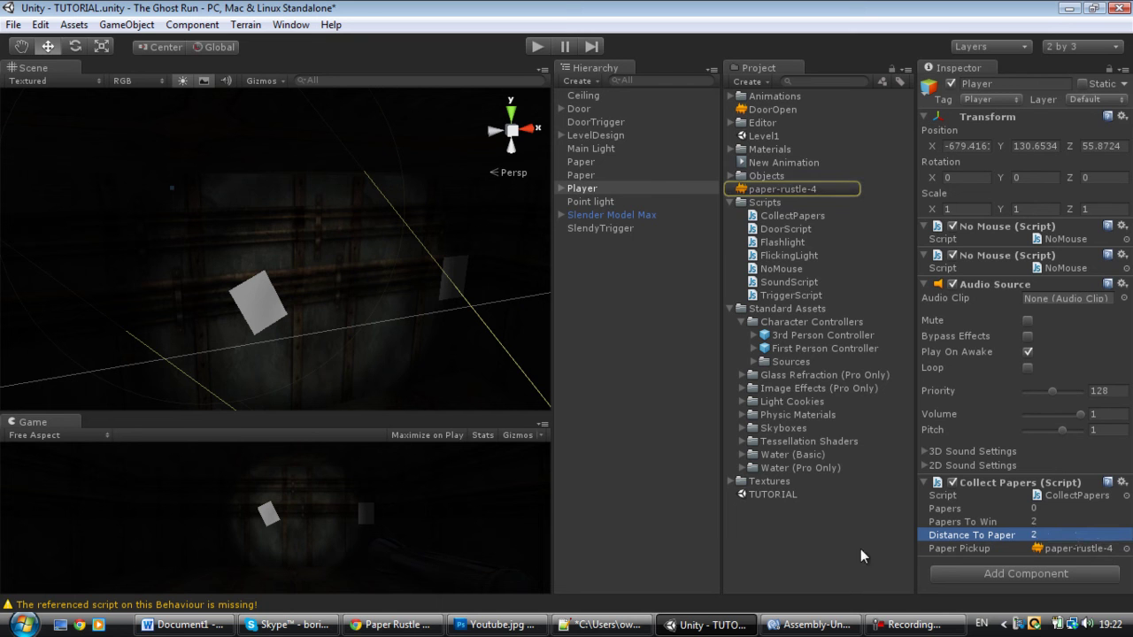
Playtest by walking to and collecting both papers until 'All Papers Collected!' shows.
click(537, 46)
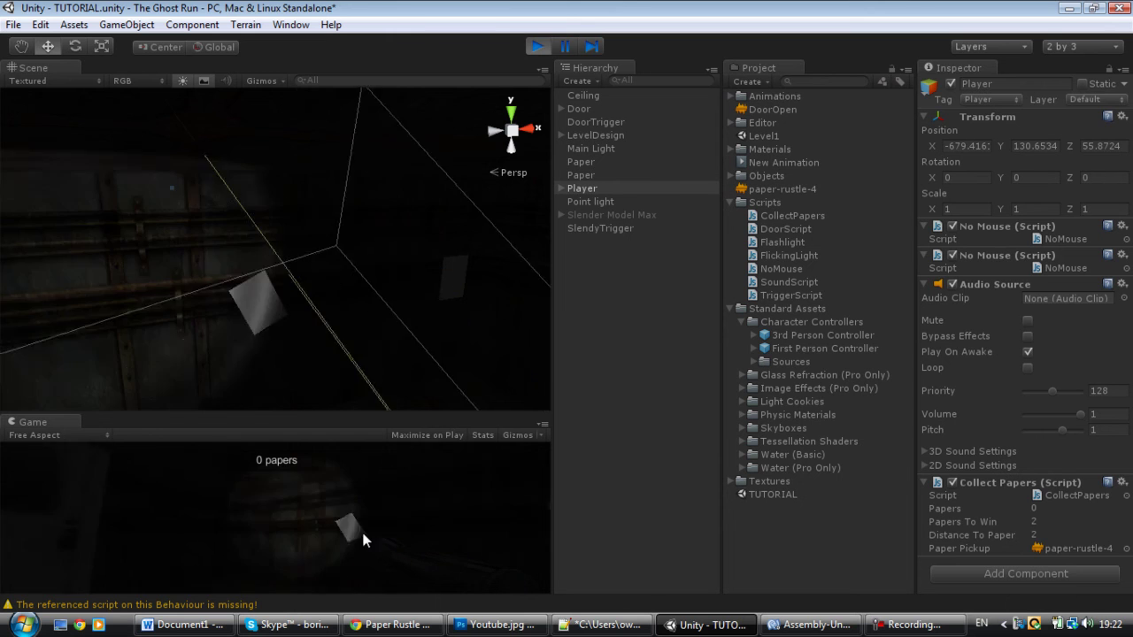
key(w)
click(413, 530)
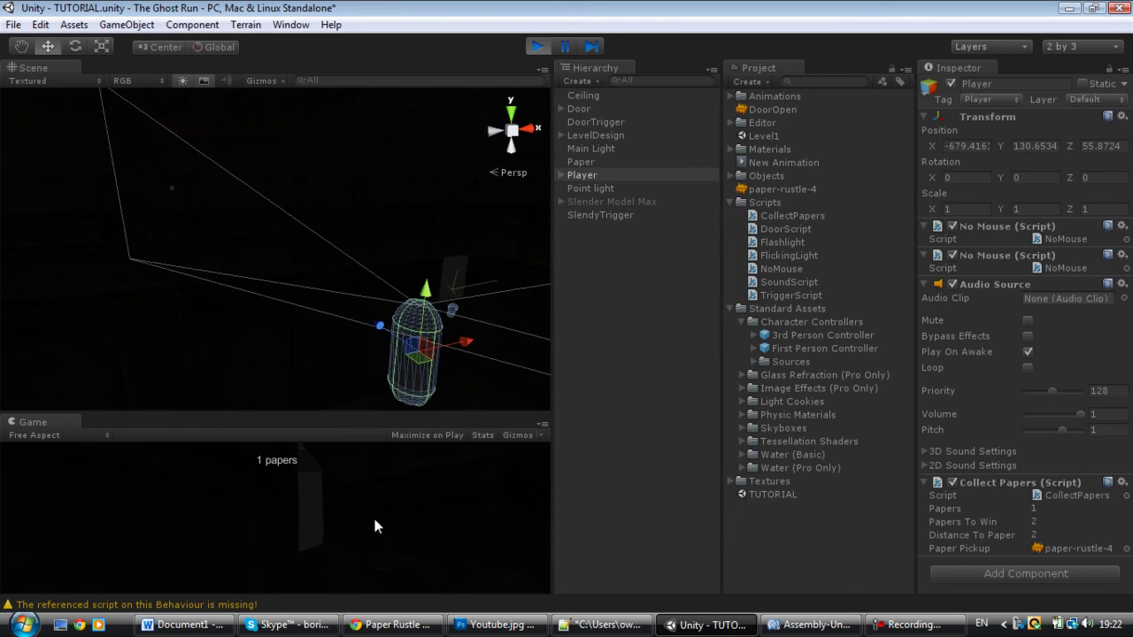
key(w)
click(198, 523)
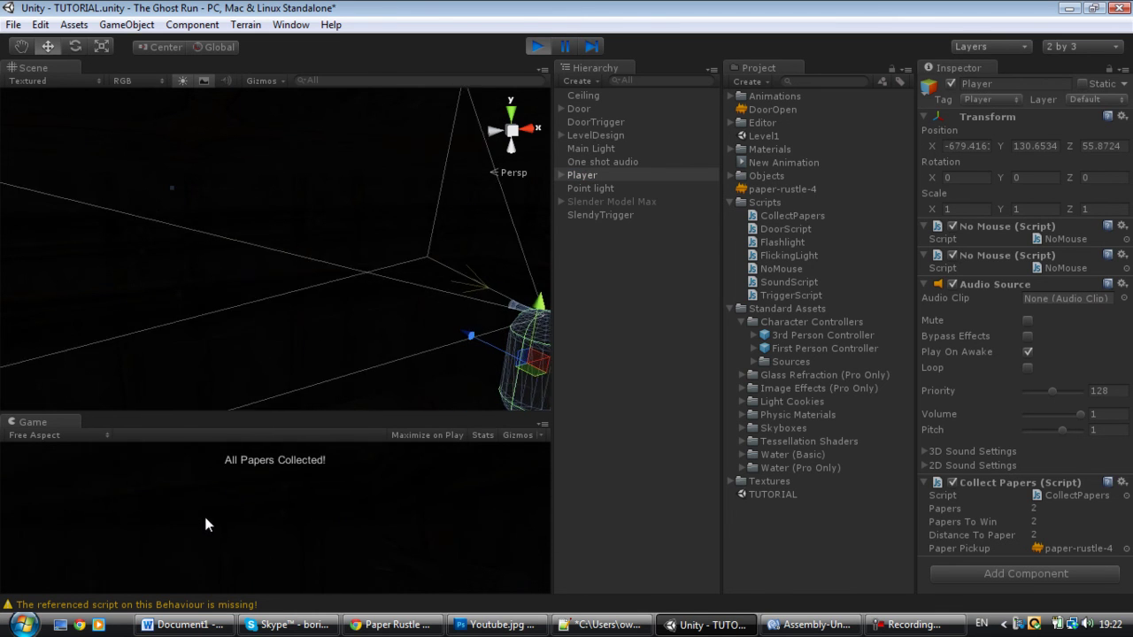